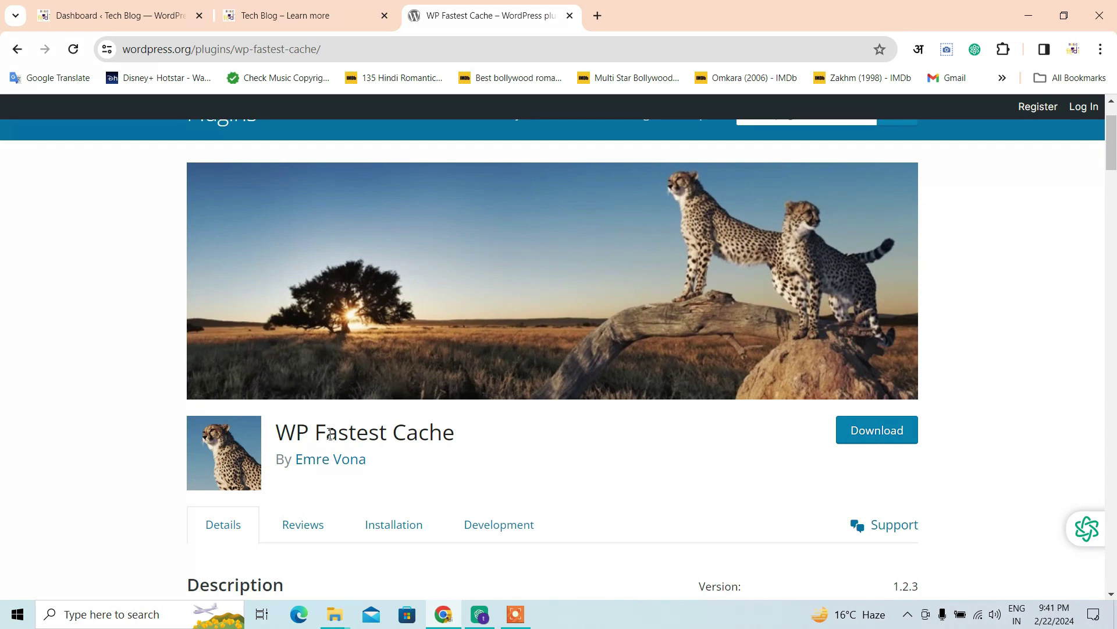
{"action": "left_click_drag", "start_coordinate": [275, 433], "coordinate": [460, 437]}
{"action": "left_click", "coordinate": [459, 438]}
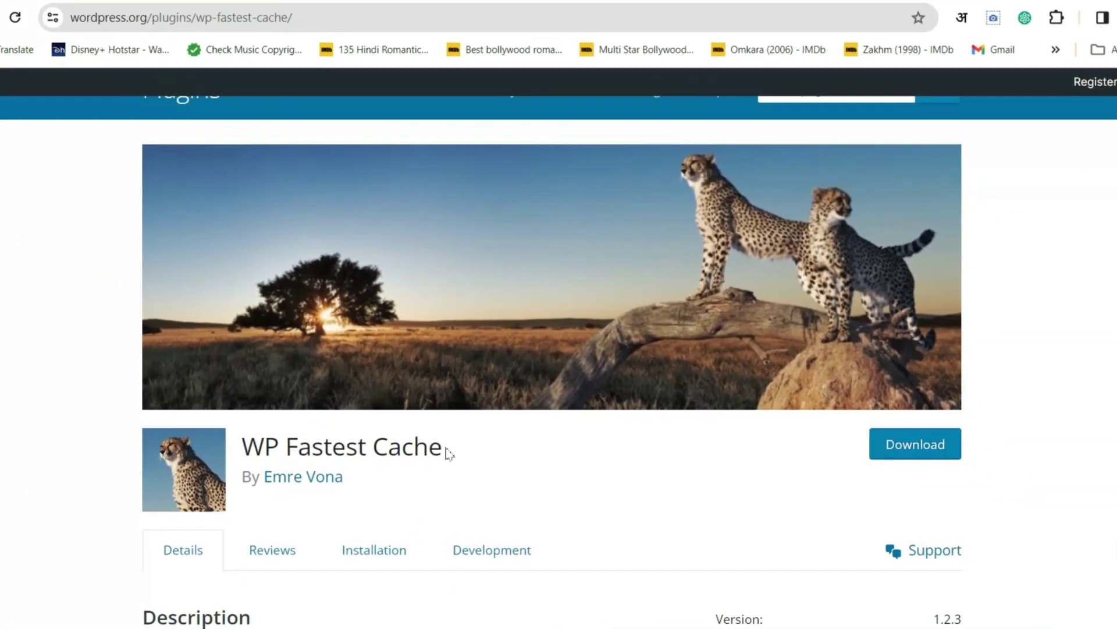
{"action": "scroll", "coordinate": [425, 477], "scroll_direction": "down", "scroll_amount": 3}
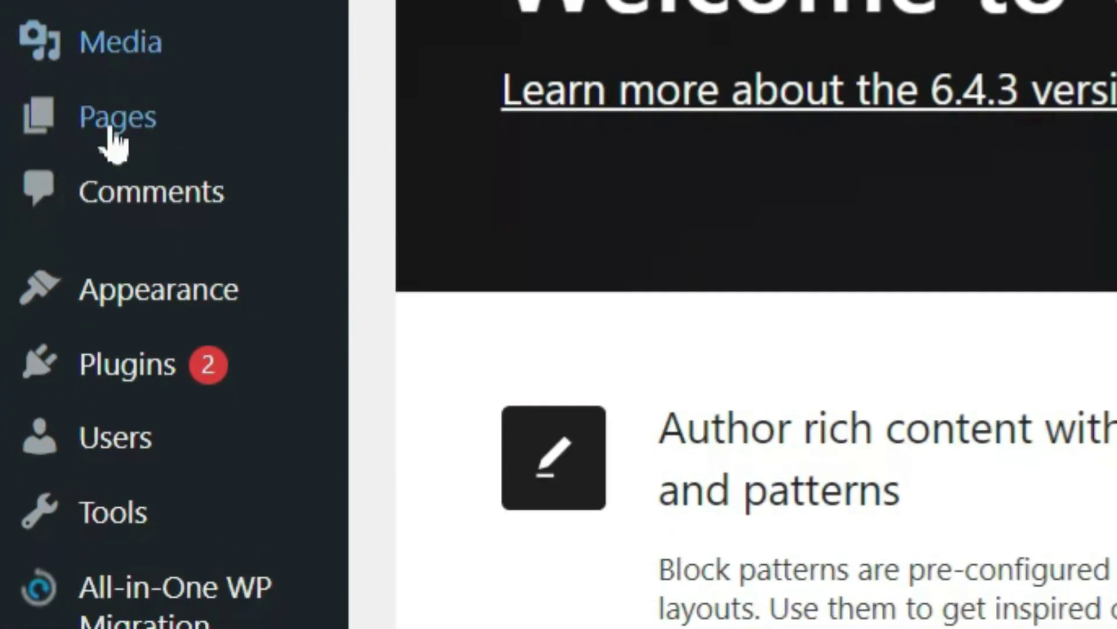
Search for "wp fastest cache" among the new plugins available to add to the WordPress site.
{"action": "mouse_move", "coordinate": [116, 366]}
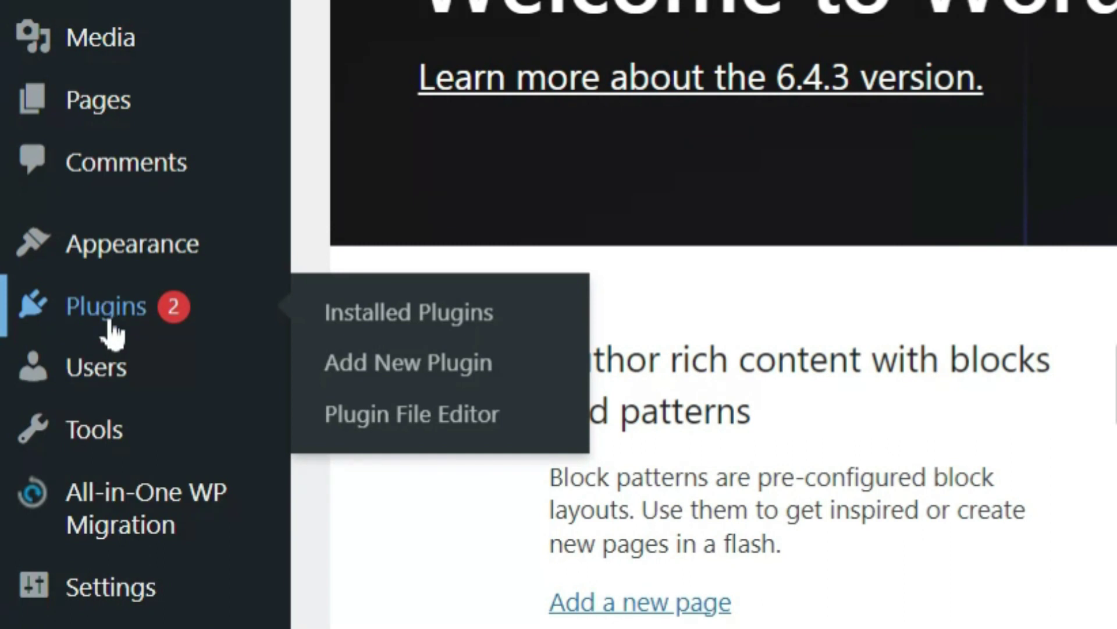
{"action": "left_click", "coordinate": [411, 376]}
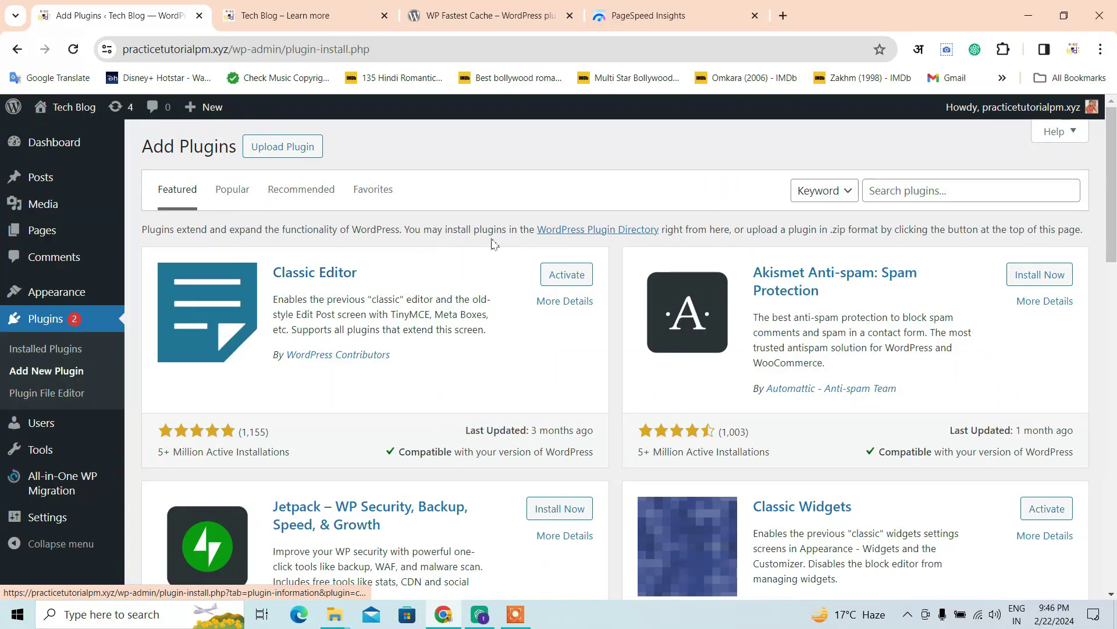
{"action": "left_click", "coordinate": [969, 196]}
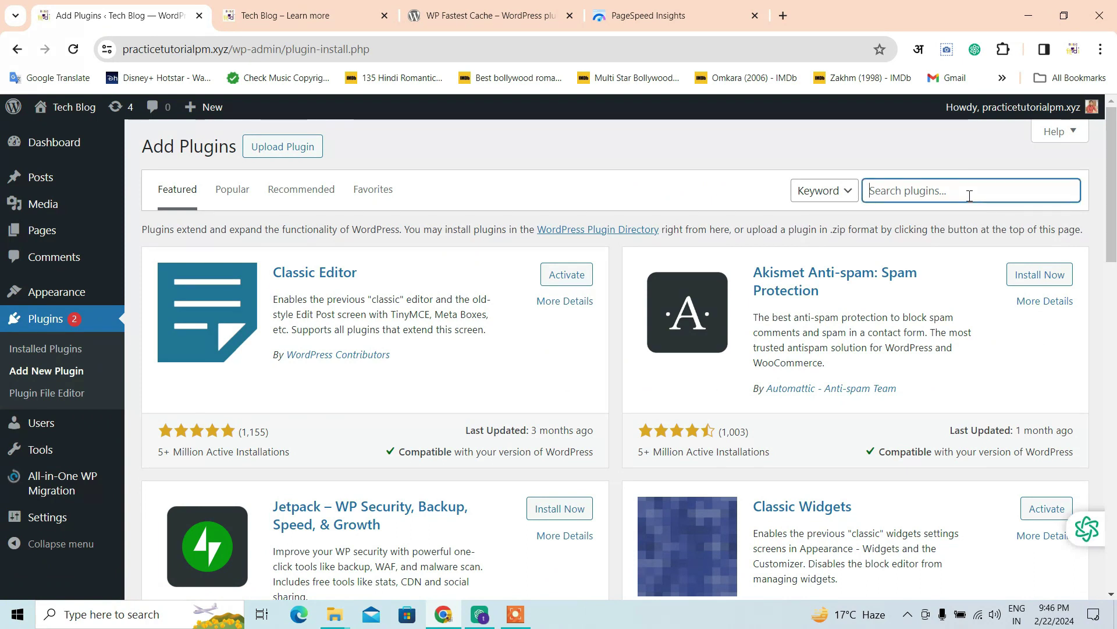
{"action": "type", "text": "wp fastes"}
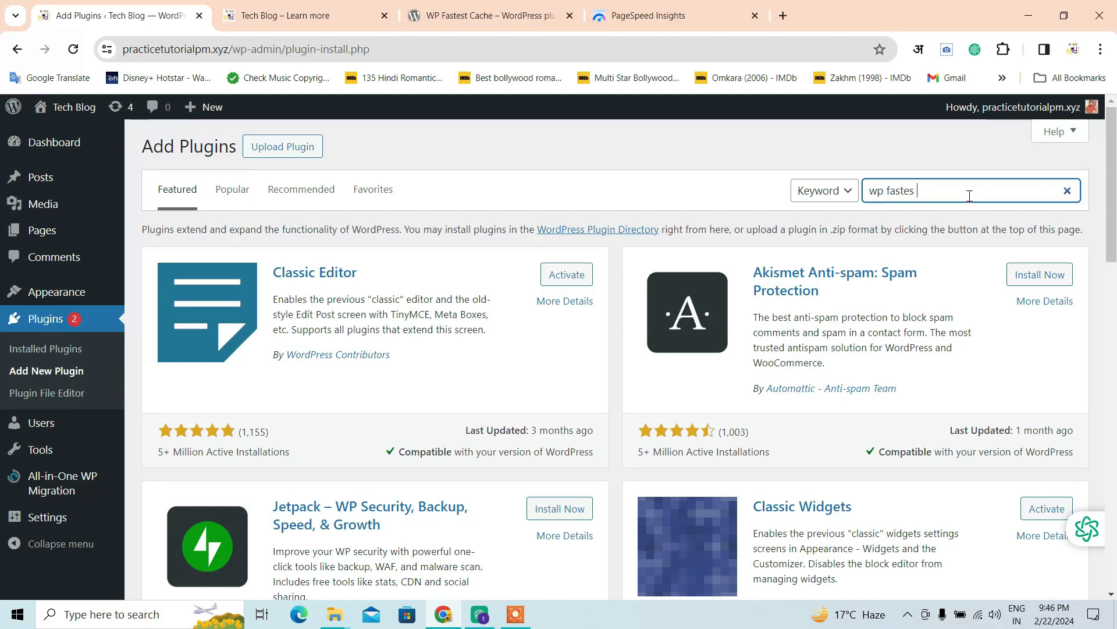
{"action": "type", "text": "t cache"}
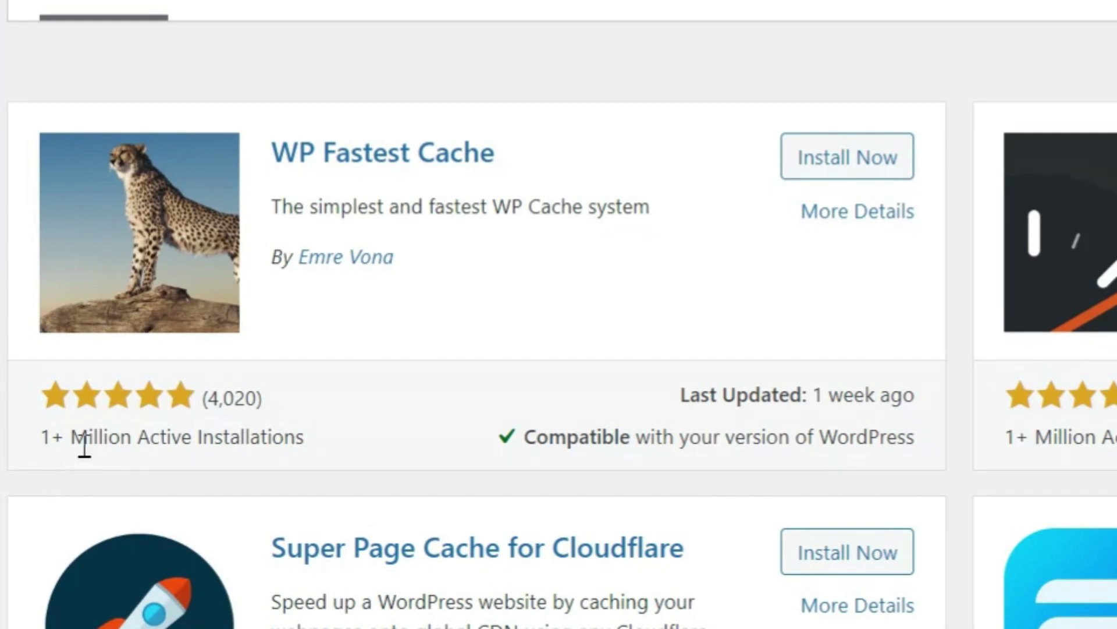
Install and activate the WP Fastest Cache plugin.
{"action": "left_click", "coordinate": [863, 169]}
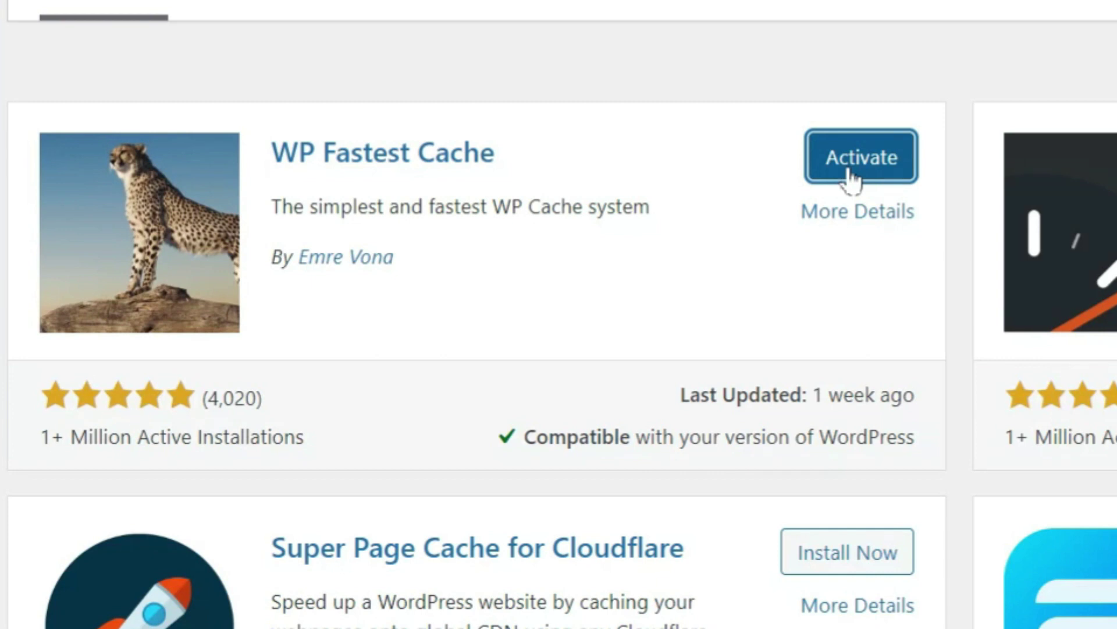
{"action": "left_click", "coordinate": [853, 168]}
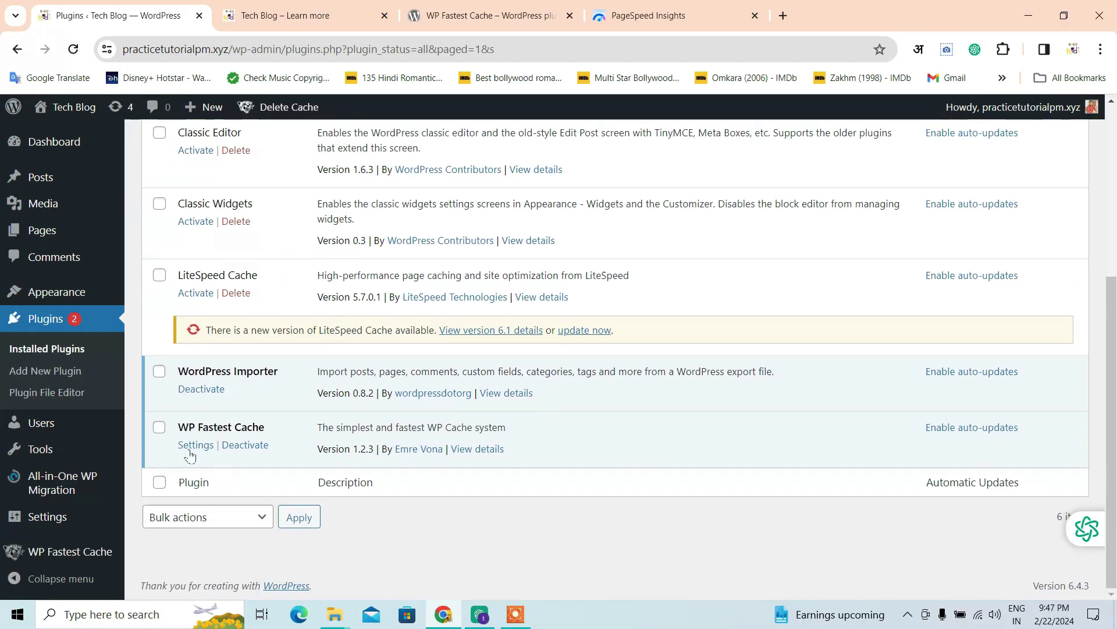
Open the WP Fastest Cache options page and look through its list of settings.
{"action": "left_click_drag", "start_coordinate": [177, 427], "coordinate": [272, 433]}
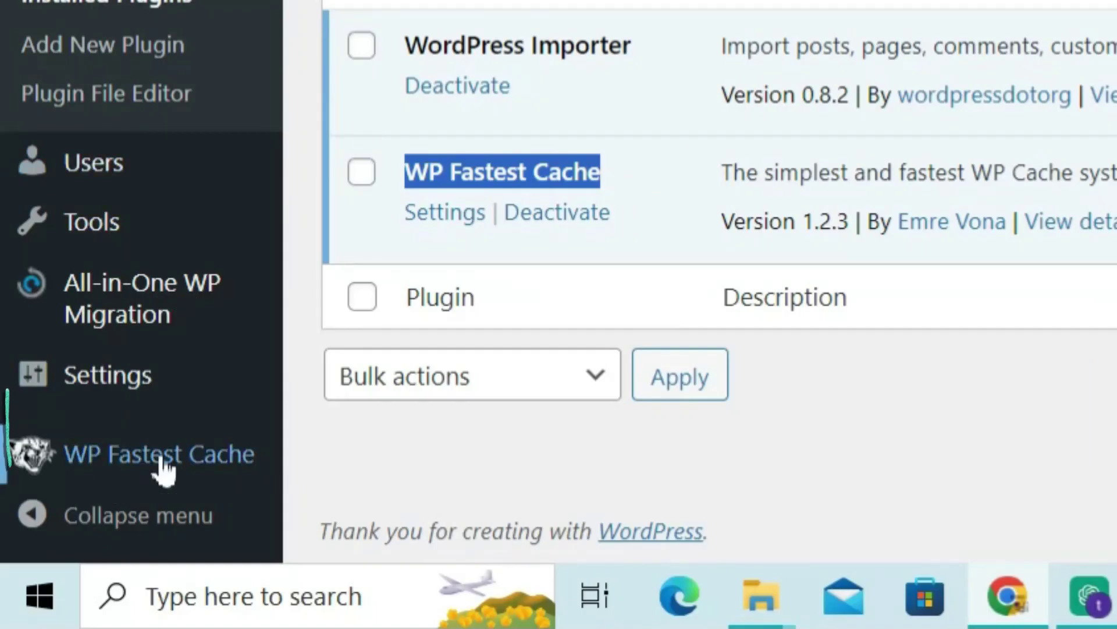
{"action": "left_click", "coordinate": [153, 466]}
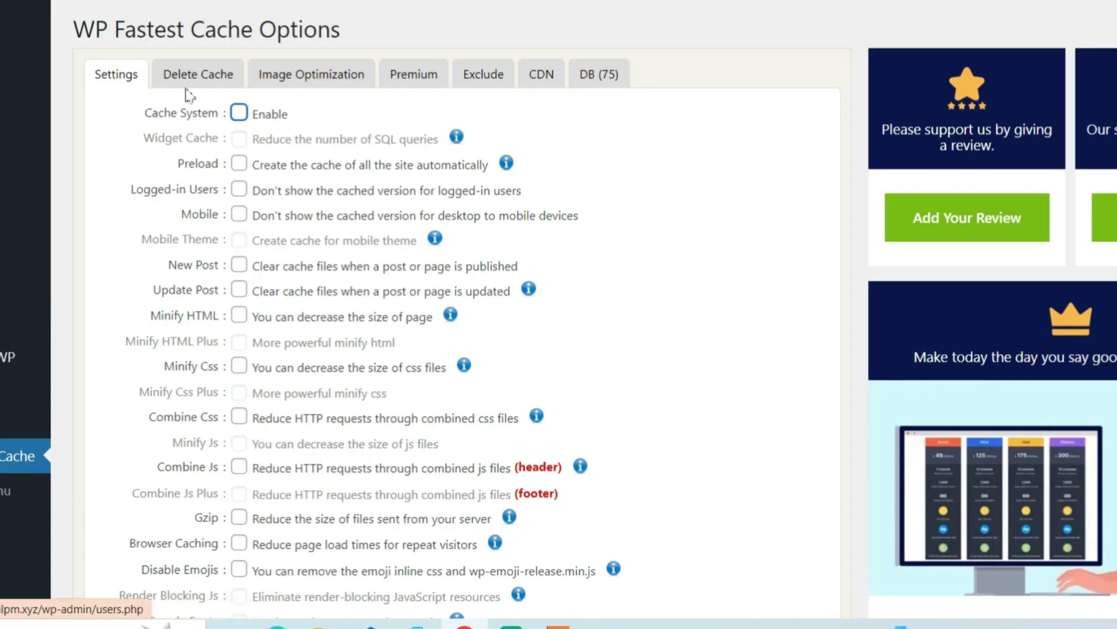
{"action": "scroll", "coordinate": [611, 379], "scroll_direction": "down", "scroll_amount": 4}
{"action": "scroll", "coordinate": [627, 469], "scroll_direction": "up", "scroll_amount": 4}
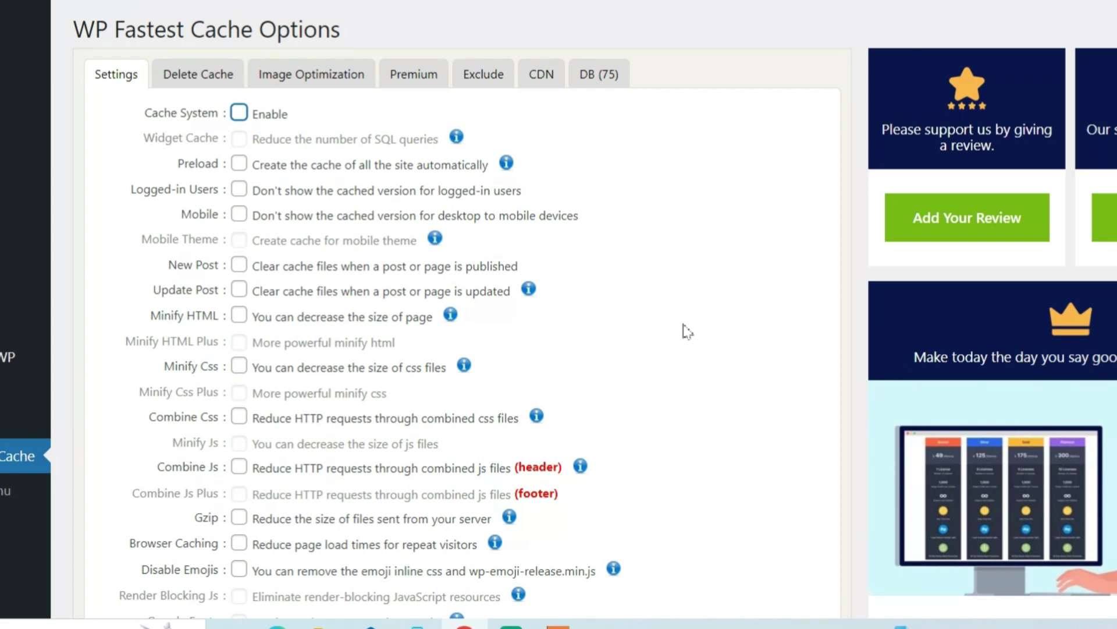
{"action": "scroll", "coordinate": [477, 361], "scroll_direction": "down", "scroll_amount": 3}
{"action": "scroll", "coordinate": [494, 395], "scroll_direction": "up", "scroll_amount": 3}
{"action": "scroll", "coordinate": [361, 410], "scroll_direction": "down", "scroll_amount": 3}
{"action": "scroll", "coordinate": [353, 410], "scroll_direction": "up", "scroll_amount": 2}
{"action": "scroll", "coordinate": [352, 410], "scroll_direction": "up", "scroll_amount": 1}
Enable the Cache System option in the WP Fastest Cache settings.
{"action": "left_click_drag", "start_coordinate": [146, 114], "coordinate": [224, 115]}
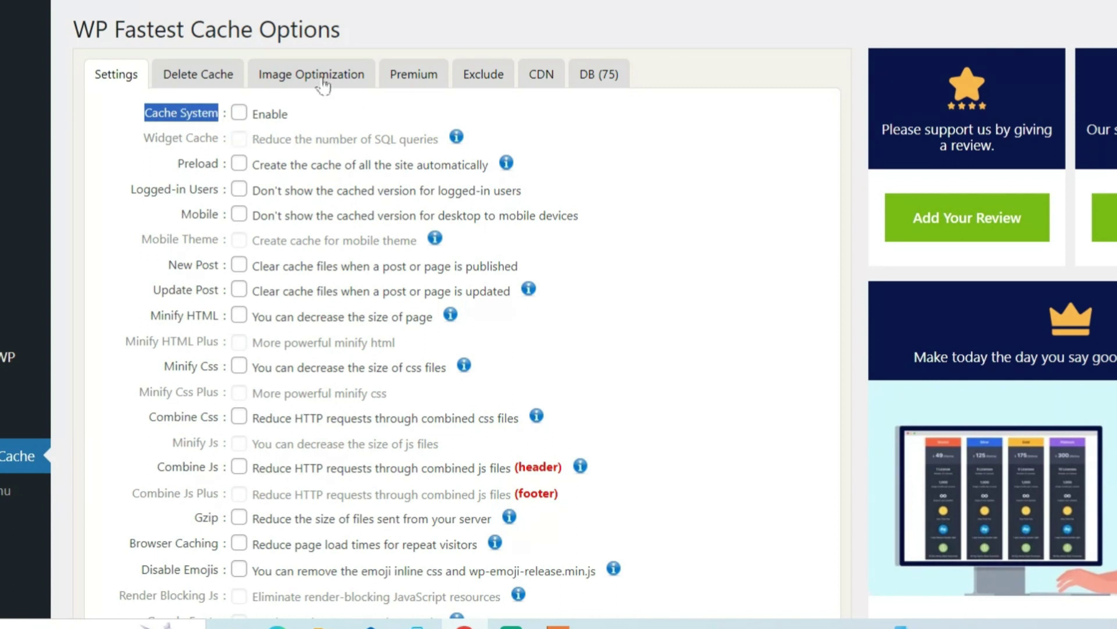
{"action": "left_click", "coordinate": [240, 115]}
{"action": "left_click", "coordinate": [392, 121]}
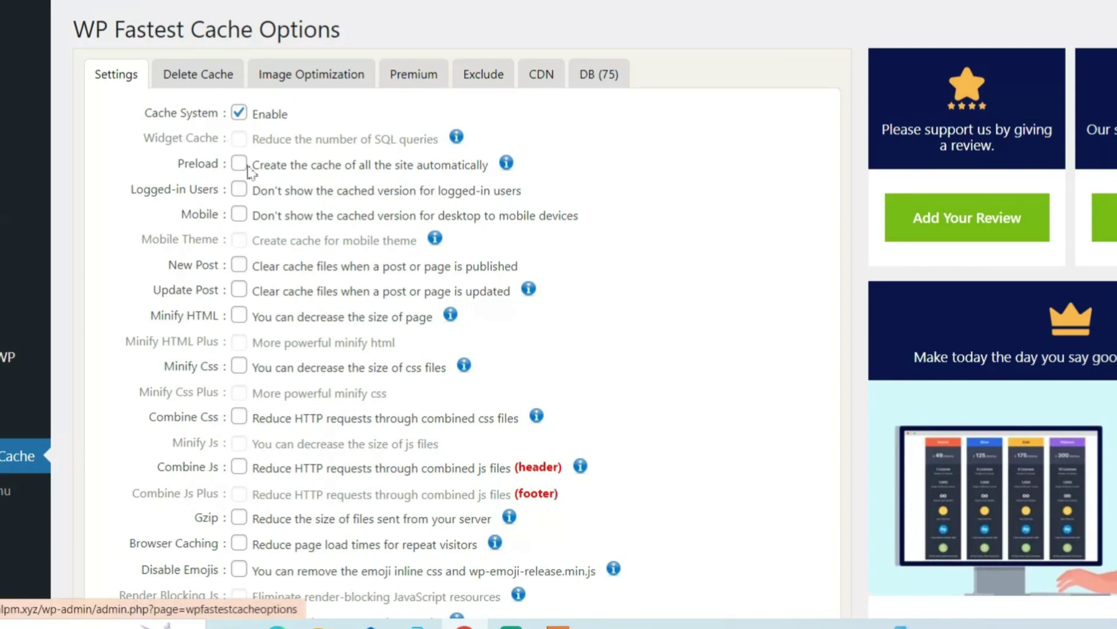
{"action": "left_click_drag", "start_coordinate": [145, 114], "coordinate": [216, 119]}
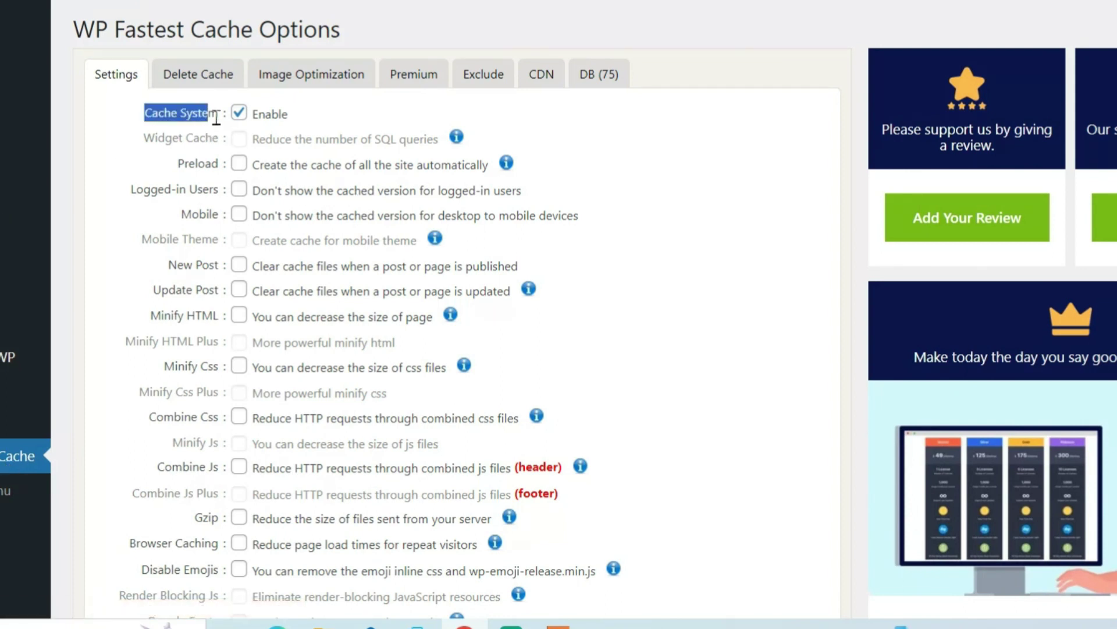
{"action": "left_click", "coordinate": [323, 126]}
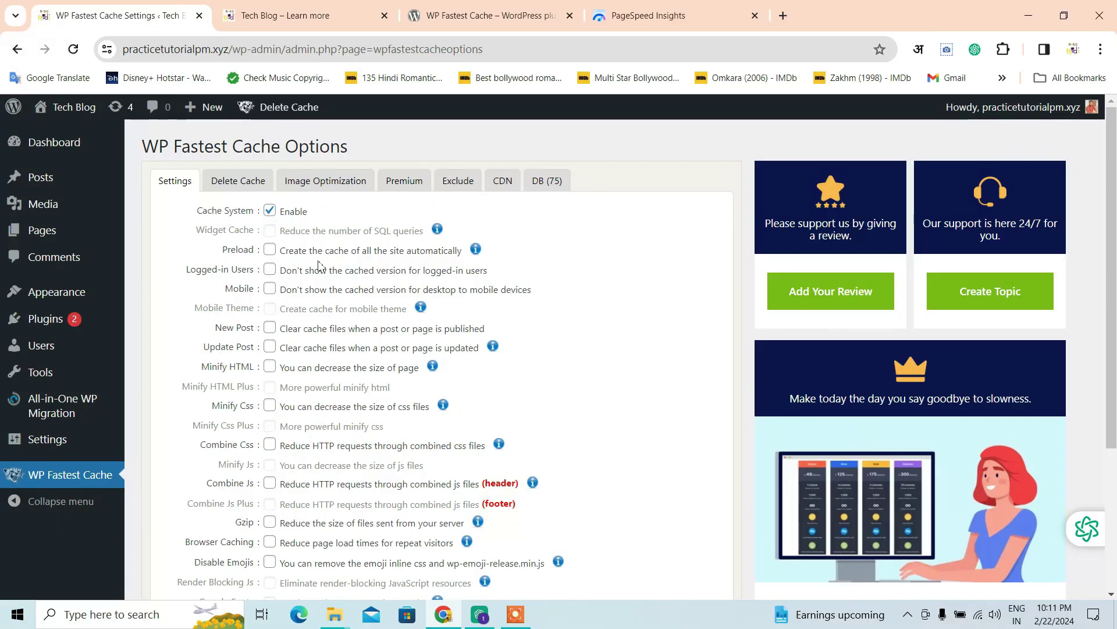
Examine the Tech Blog front page and its post "What is computer & types of computer" alongside the Cache System setting.
{"action": "left_click", "coordinate": [282, 8]}
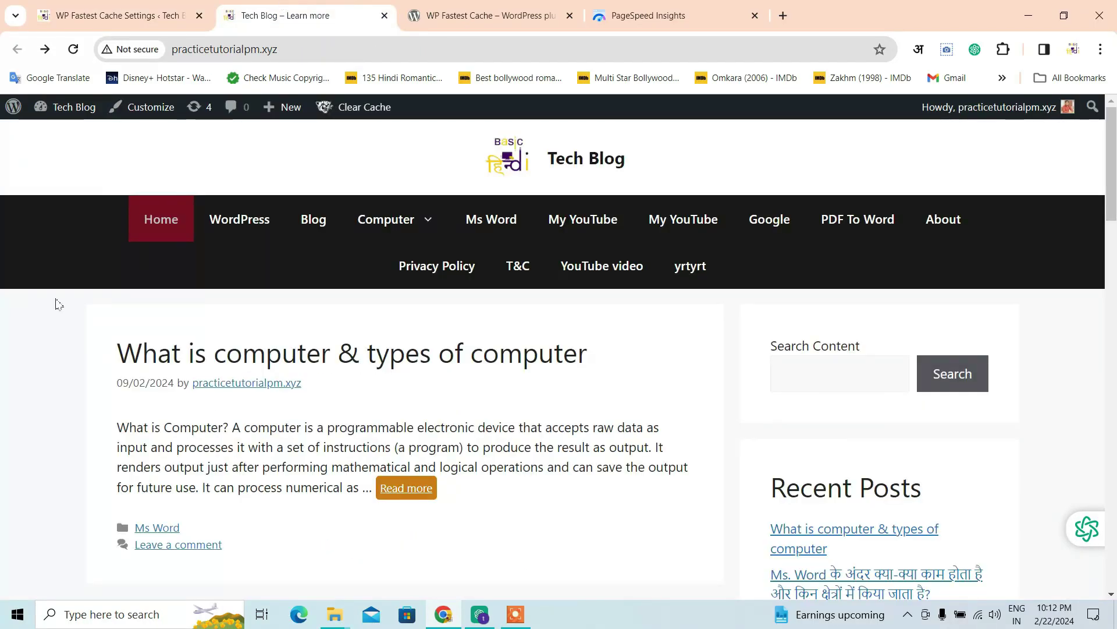
{"action": "left_click_drag", "start_coordinate": [104, 364], "coordinate": [579, 352]}
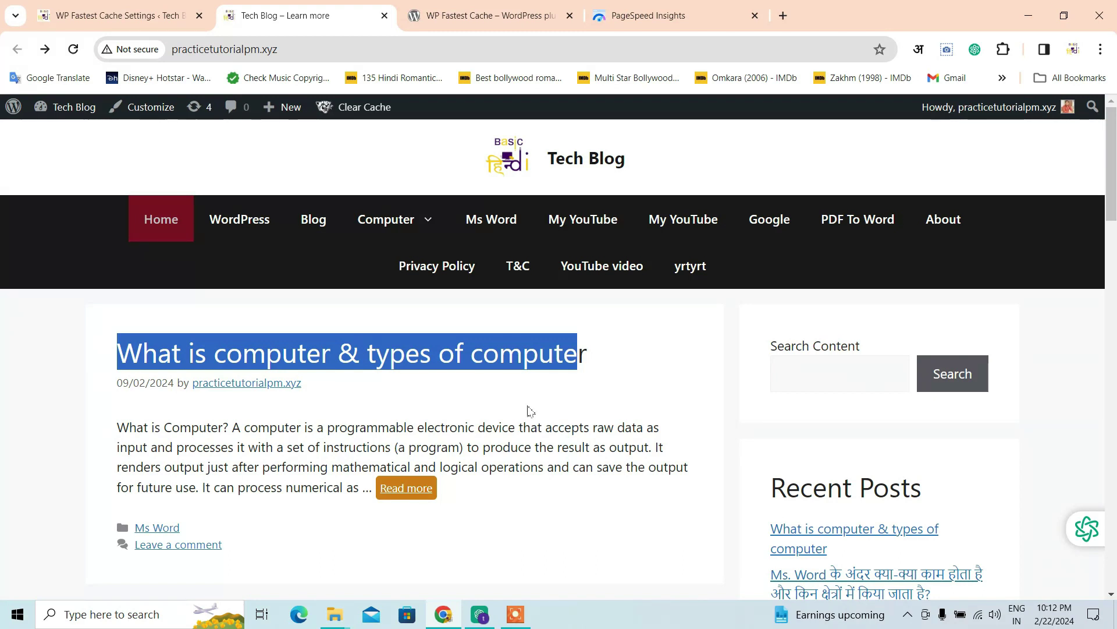
{"action": "left_click", "coordinate": [442, 399]}
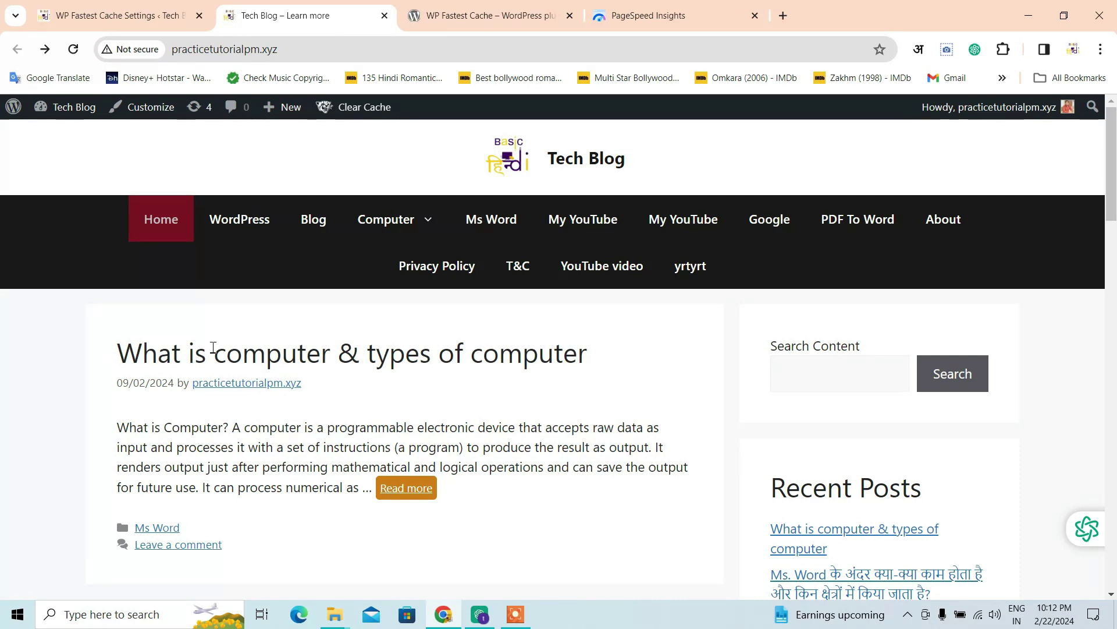
{"action": "left_click_drag", "start_coordinate": [111, 345], "coordinate": [616, 356]}
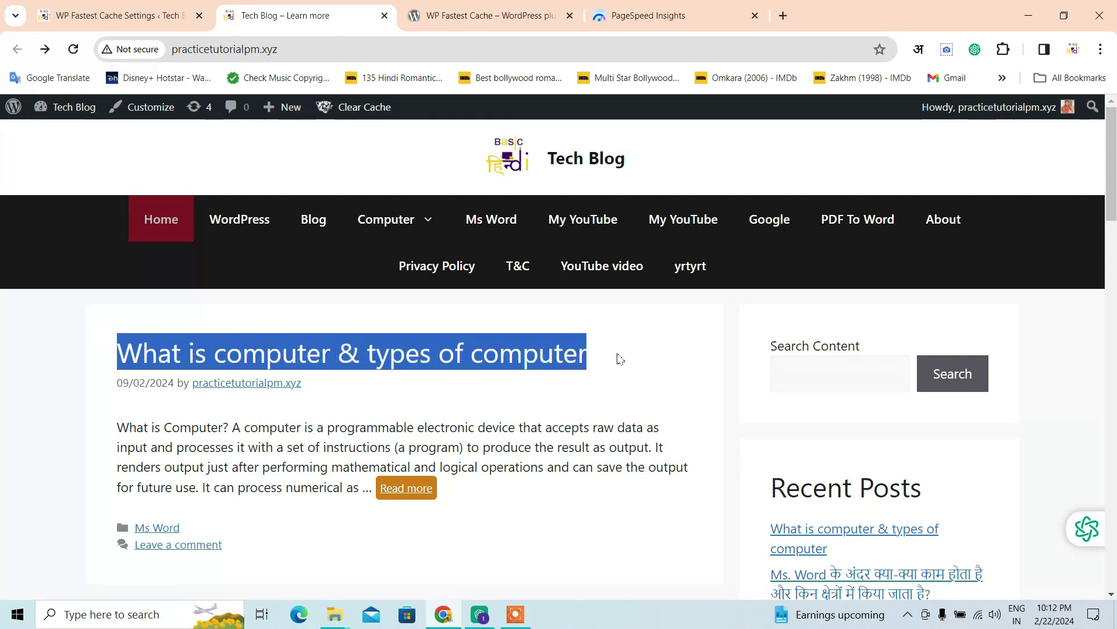
{"action": "left_click", "coordinate": [620, 359]}
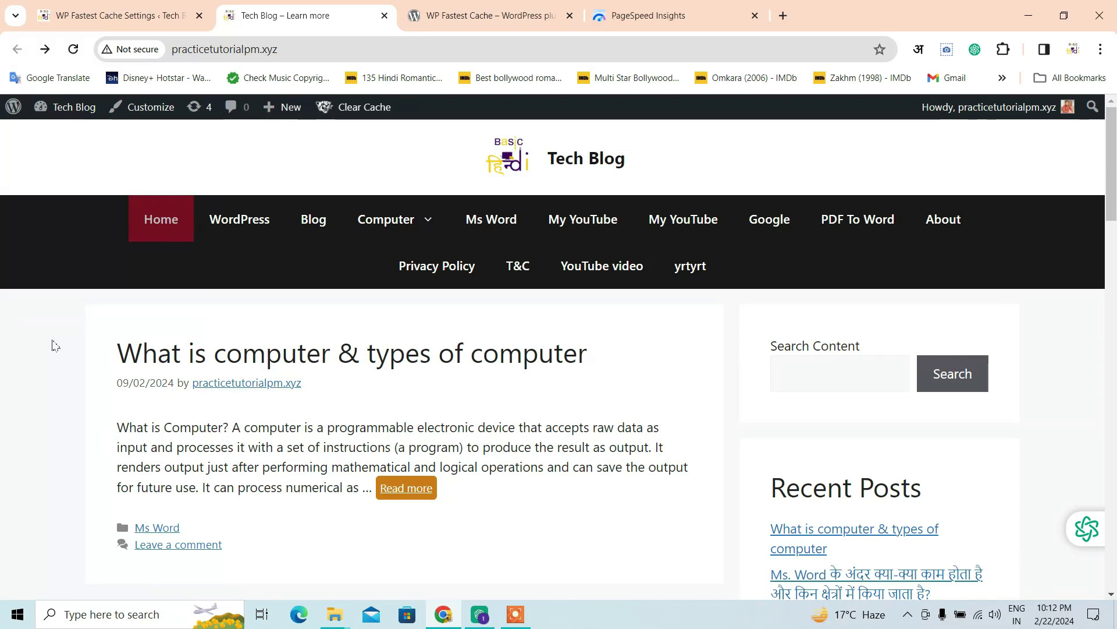
{"action": "left_click_drag", "start_coordinate": [112, 362], "coordinate": [578, 356]}
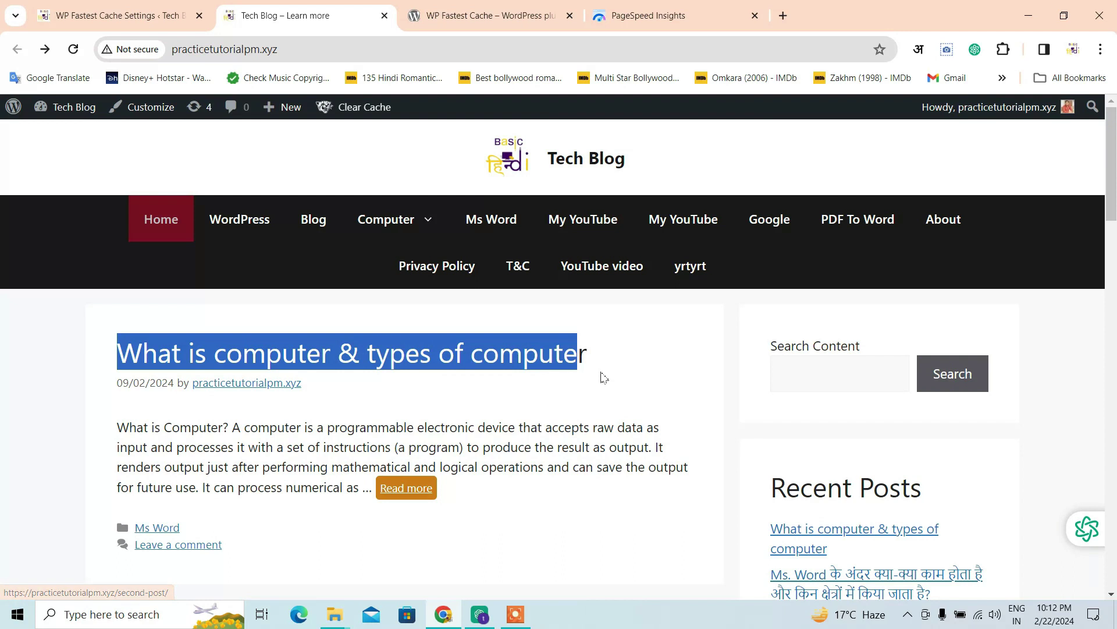
{"action": "left_click", "coordinate": [498, 402]}
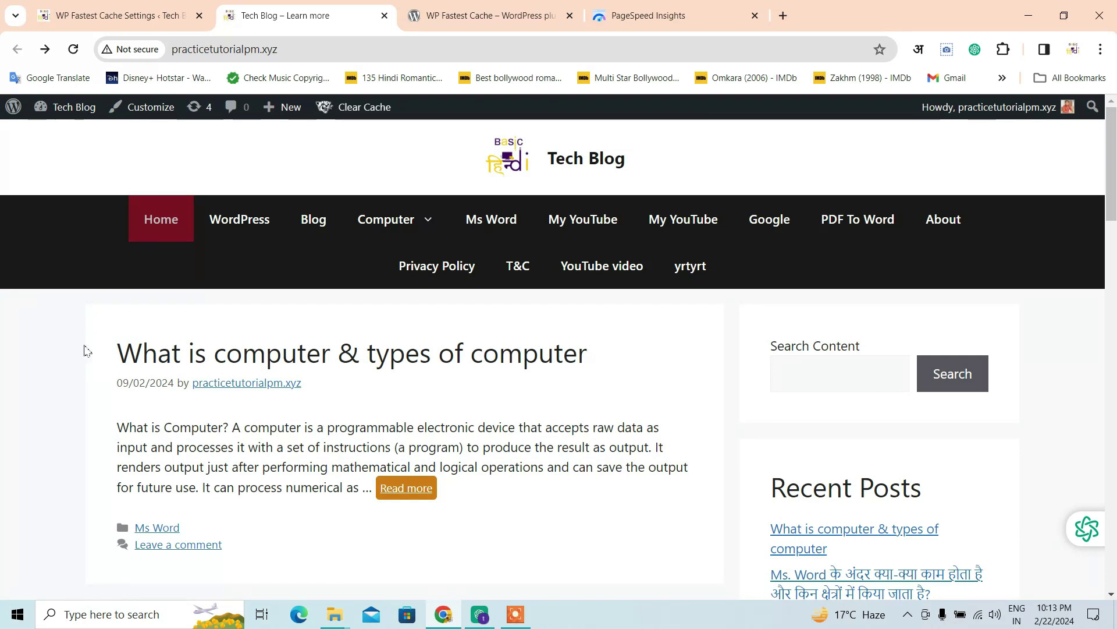
{"action": "left_click_drag", "start_coordinate": [90, 349], "coordinate": [431, 355]}
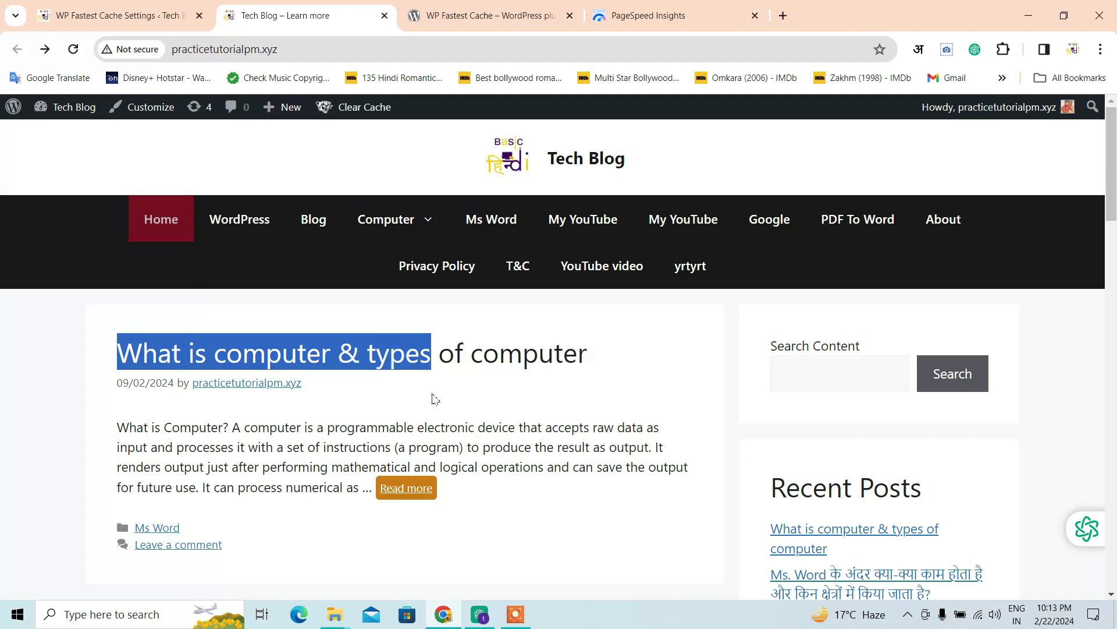
{"action": "left_click", "coordinate": [116, 15]}
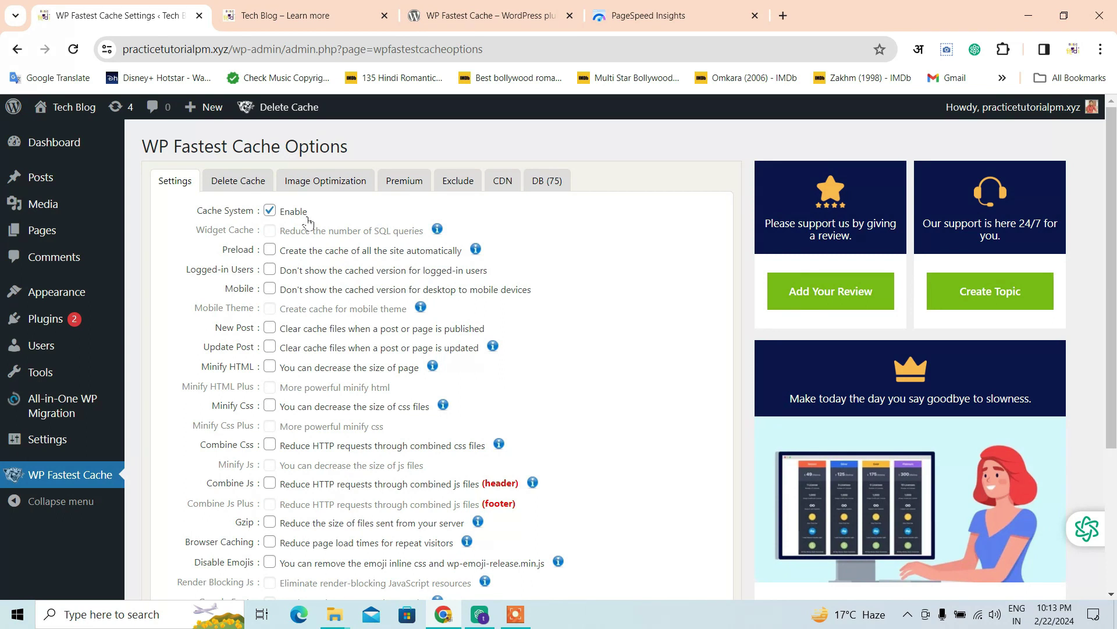
{"action": "left_click", "coordinate": [285, 15]}
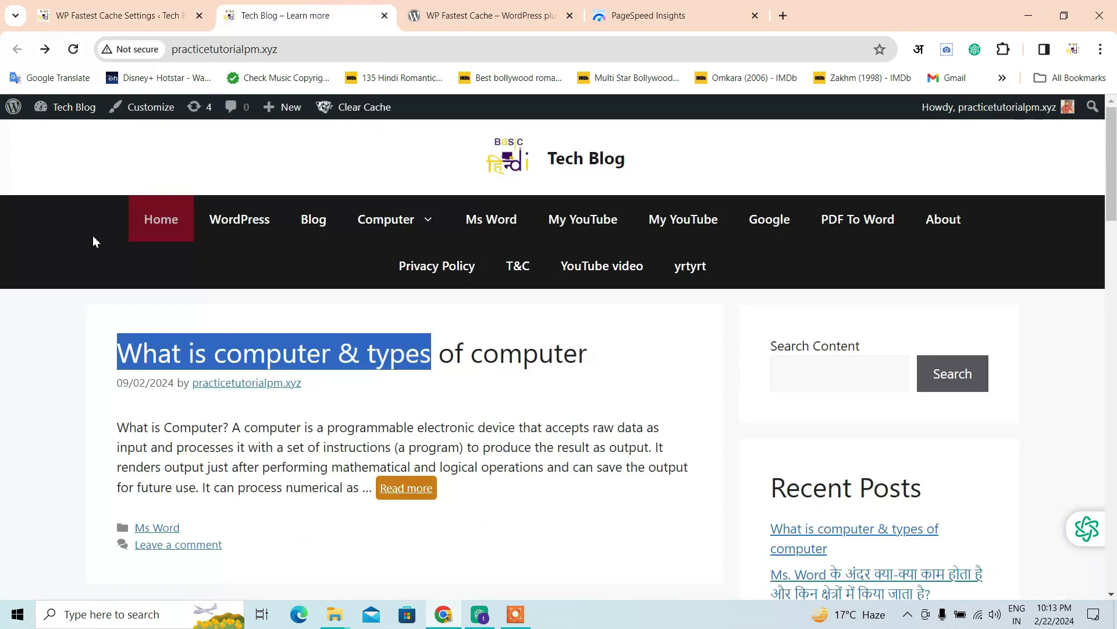
{"action": "left_click", "coordinate": [61, 359]}
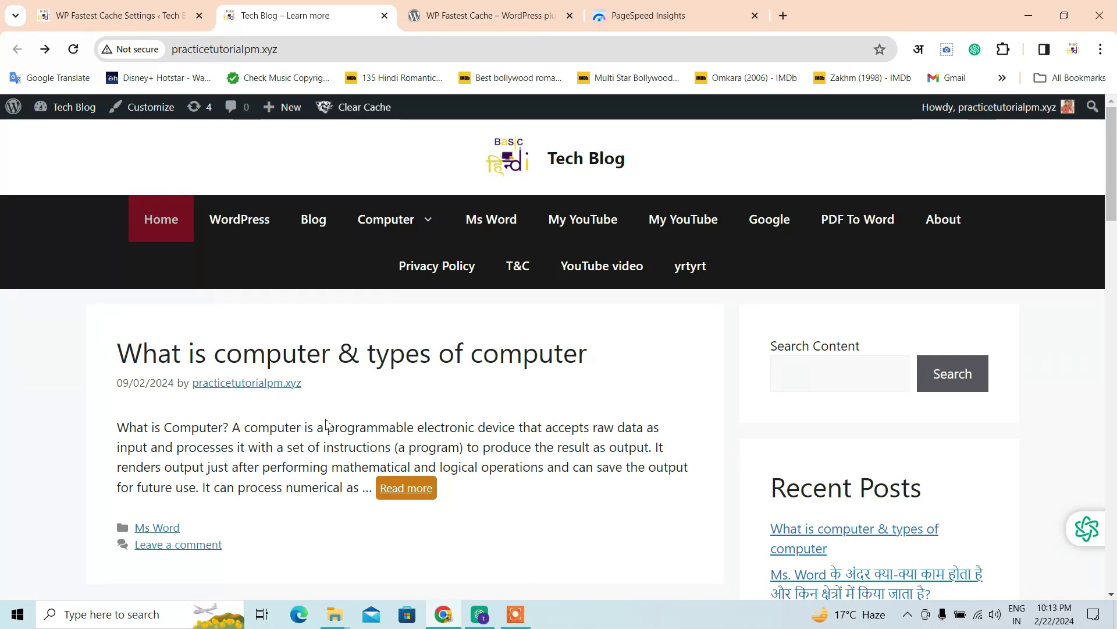
Return to the WP Fastest Cache settings and enable the Logged-in Users option that hides the cached version from logged-in users.
{"action": "left_click", "coordinate": [104, 15]}
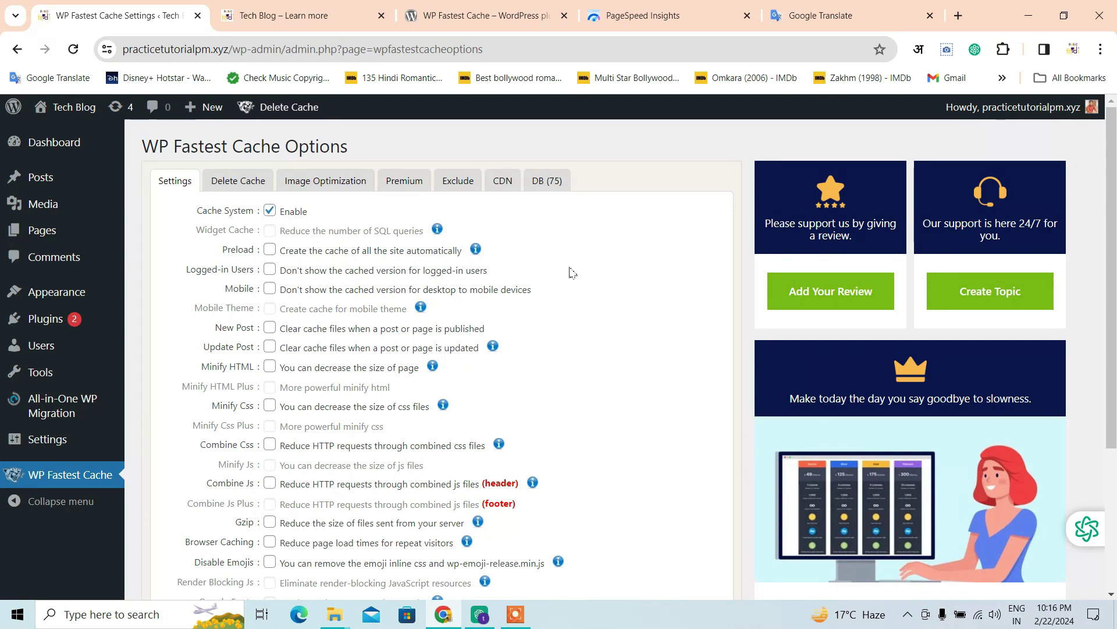
{"action": "left_click", "coordinate": [270, 270]}
{"action": "left_click", "coordinate": [271, 272]}
{"action": "left_click", "coordinate": [272, 273]}
{"action": "left_click_drag", "start_coordinate": [536, 291], "coordinate": [557, 312]}
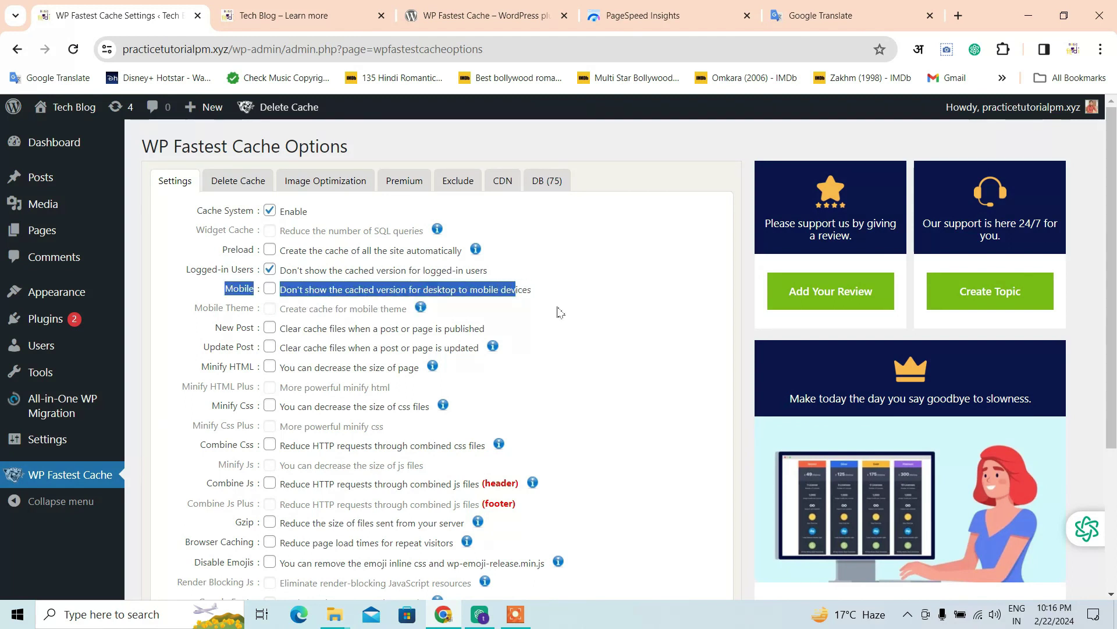
{"action": "left_click", "coordinate": [557, 312]}
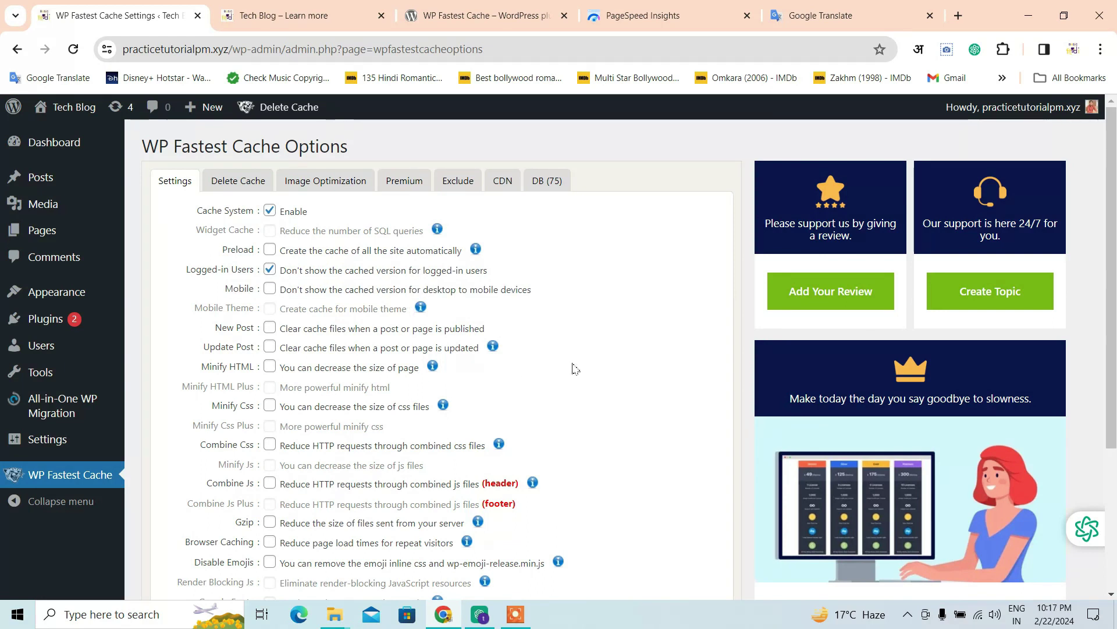
Enable New Post with Clear All Cache, and Update Post with clearing the cache of the post/page, categories, tags and homepage.
{"action": "left_click", "coordinate": [270, 327]}
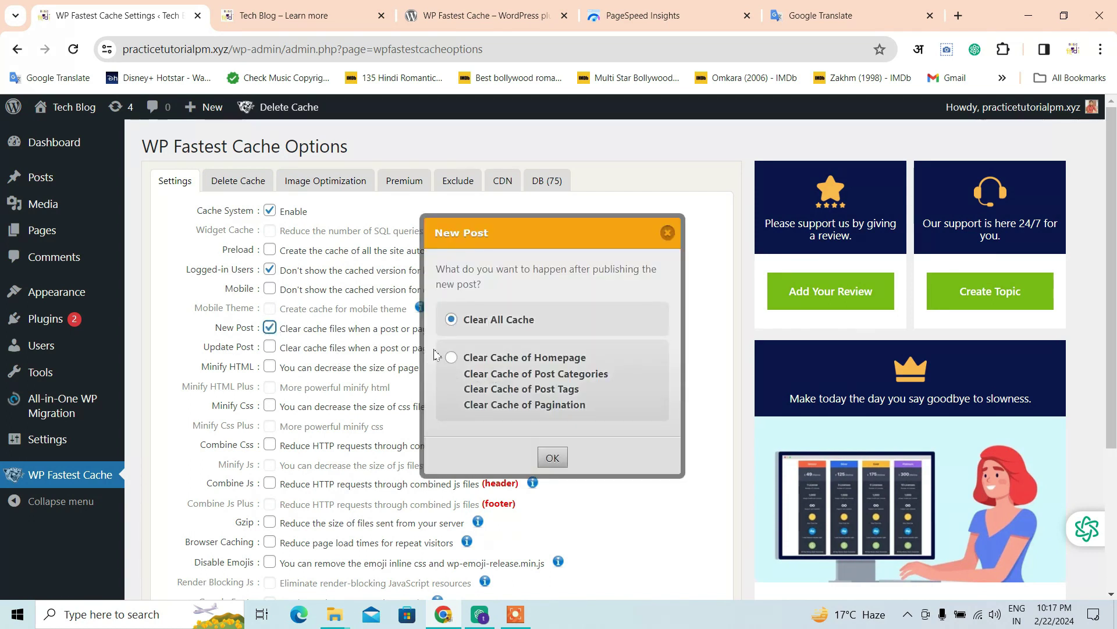
{"action": "left_click", "coordinate": [550, 459]}
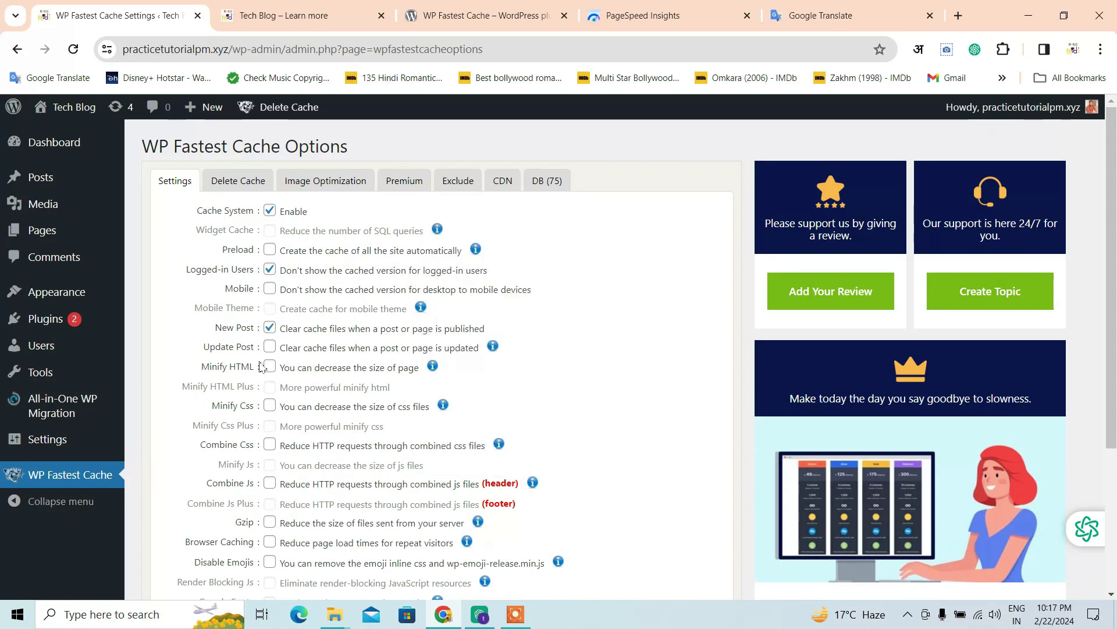
{"action": "left_click", "coordinate": [269, 347]}
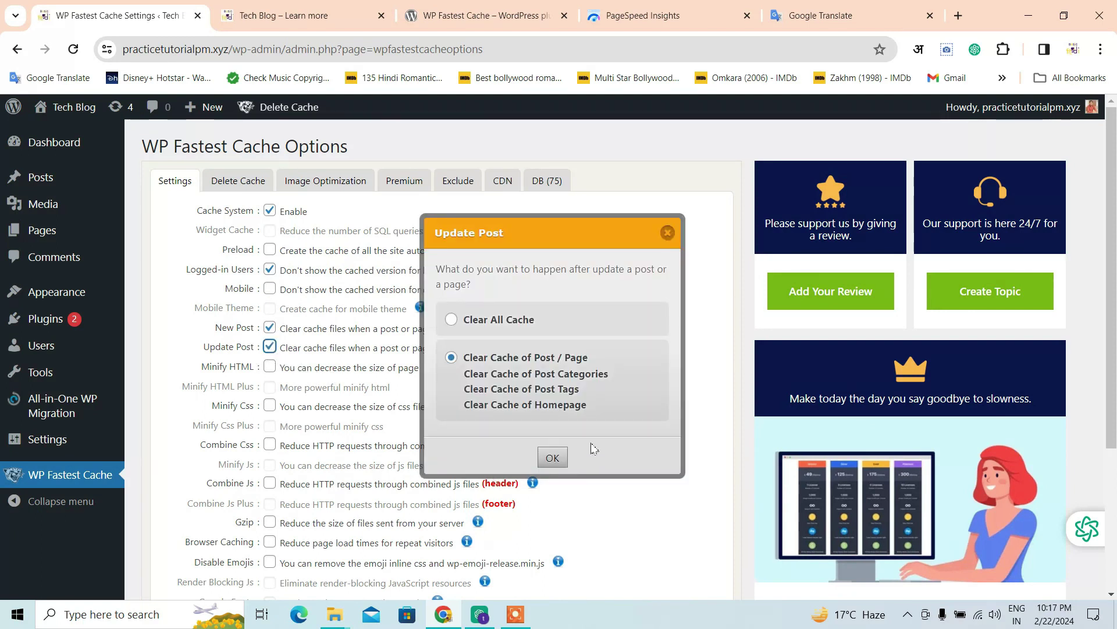
{"action": "left_click", "coordinate": [555, 457]}
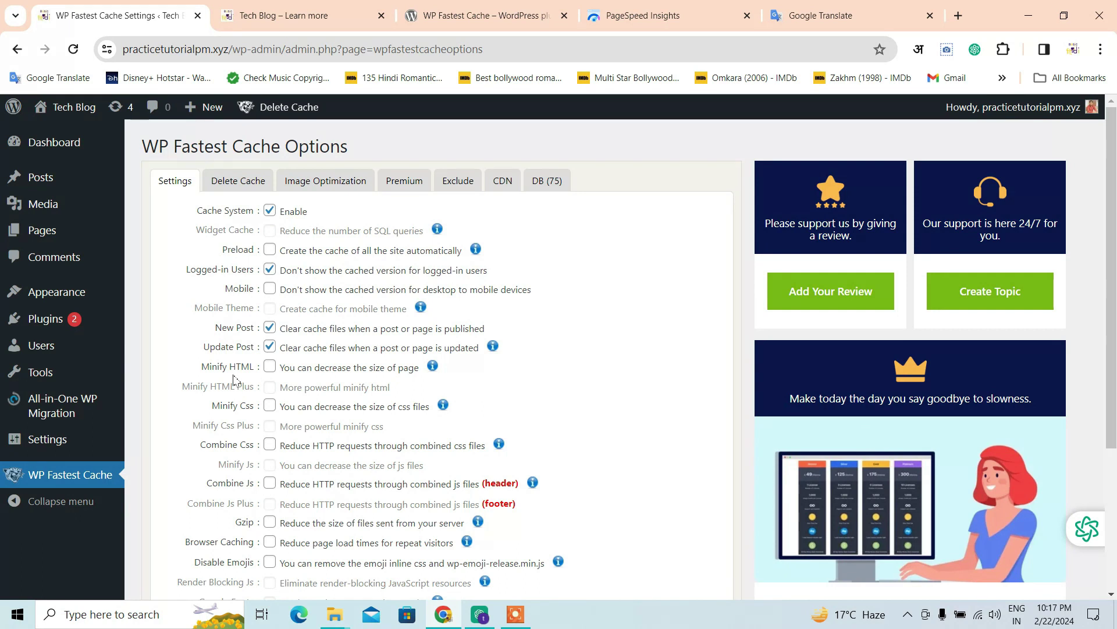
Open the page source of the Tech Blog front page and examine its HTML, CSS and script code.
{"action": "left_click", "coordinate": [419, 12]}
{"action": "left_click", "coordinate": [291, 7]}
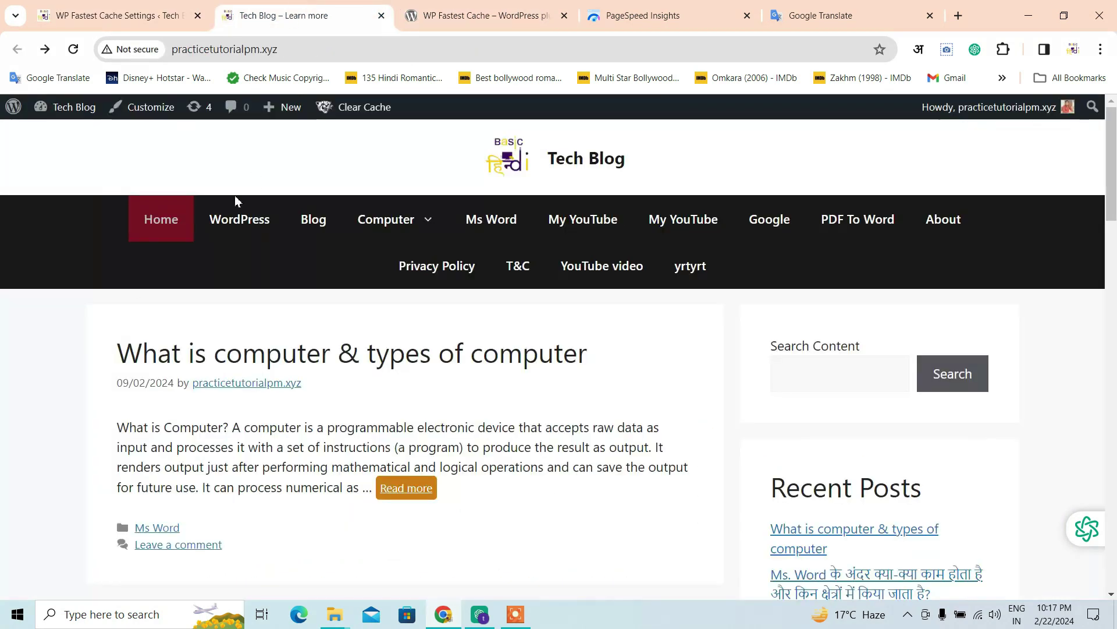
{"action": "right_click", "coordinate": [62, 365]}
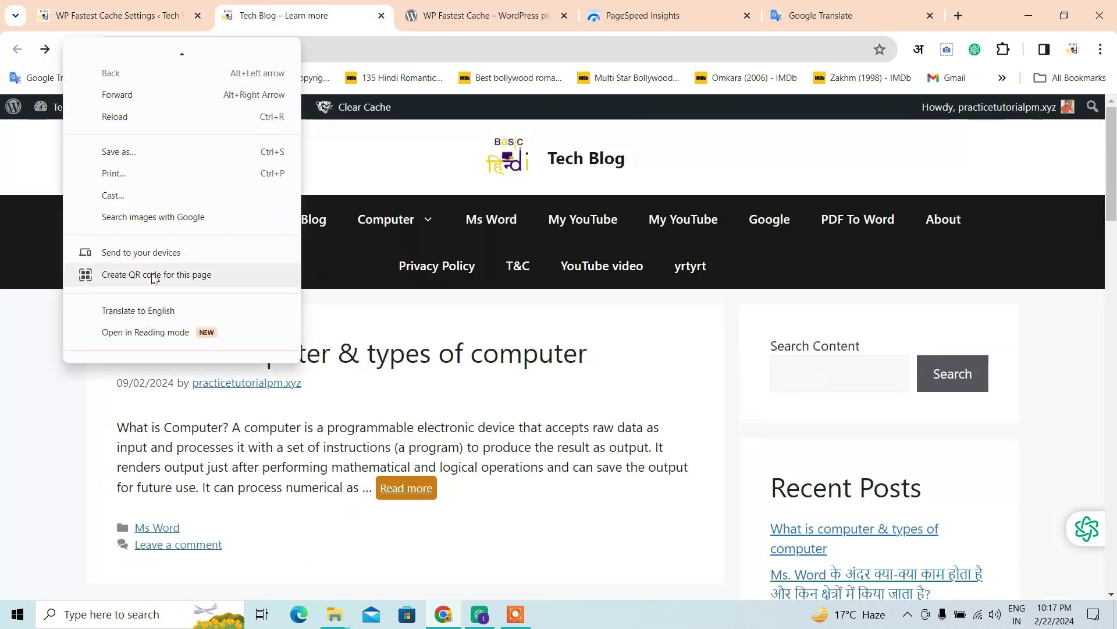
{"action": "scroll", "coordinate": [143, 339], "scroll_direction": "down", "scroll_amount": 1}
{"action": "left_click", "coordinate": [142, 345]}
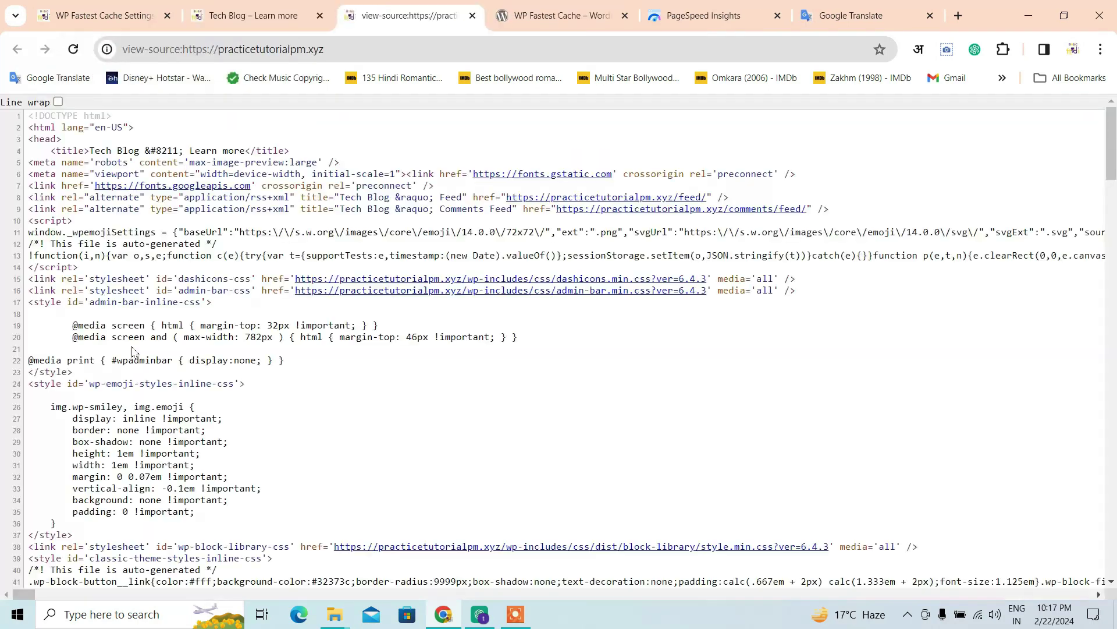
{"action": "scroll", "coordinate": [308, 419], "scroll_direction": "down", "scroll_amount": 8}
{"action": "scroll", "coordinate": [324, 463], "scroll_direction": "up", "scroll_amount": 3}
{"action": "scroll", "coordinate": [320, 462], "scroll_direction": "up", "scroll_amount": 5}
{"action": "scroll", "coordinate": [320, 462], "scroll_direction": "down", "scroll_amount": 8}
Return to the WP Fastest Cache settings and enable Minify HTML and Minify Css.
{"action": "left_click", "coordinate": [140, 18]}
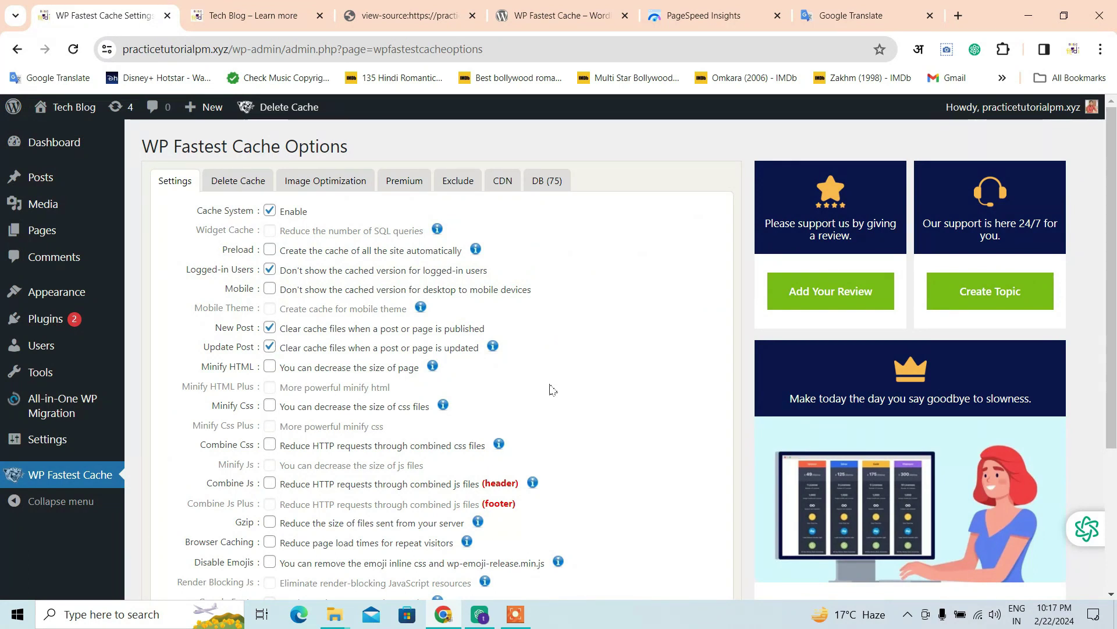
{"action": "scroll", "coordinate": [552, 389], "scroll_direction": "down", "scroll_amount": 1}
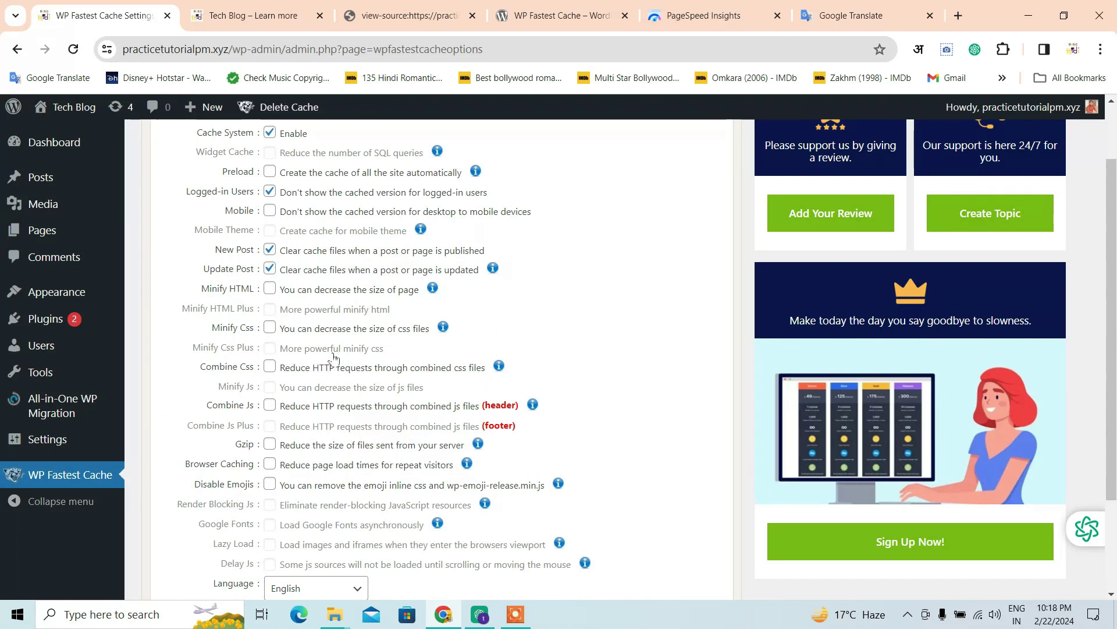
{"action": "key", "text": "Tab"}
{"action": "left_click", "coordinate": [271, 289]}
{"action": "left_click", "coordinate": [270, 328]}
Check the CSS and script references in the front page's source, and enable Combine Css and Combine Js in the cache settings.
{"action": "left_click", "coordinate": [407, 15]}
{"action": "scroll", "coordinate": [260, 444], "scroll_direction": "down", "scroll_amount": 5}
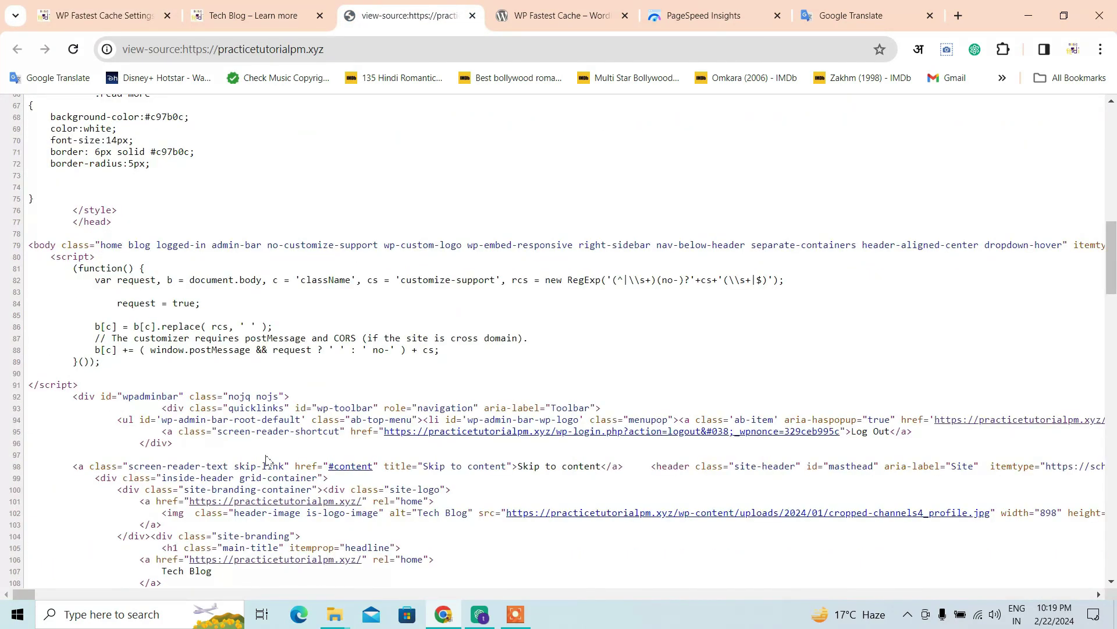
{"action": "scroll", "coordinate": [268, 461], "scroll_direction": "up", "scroll_amount": 3}
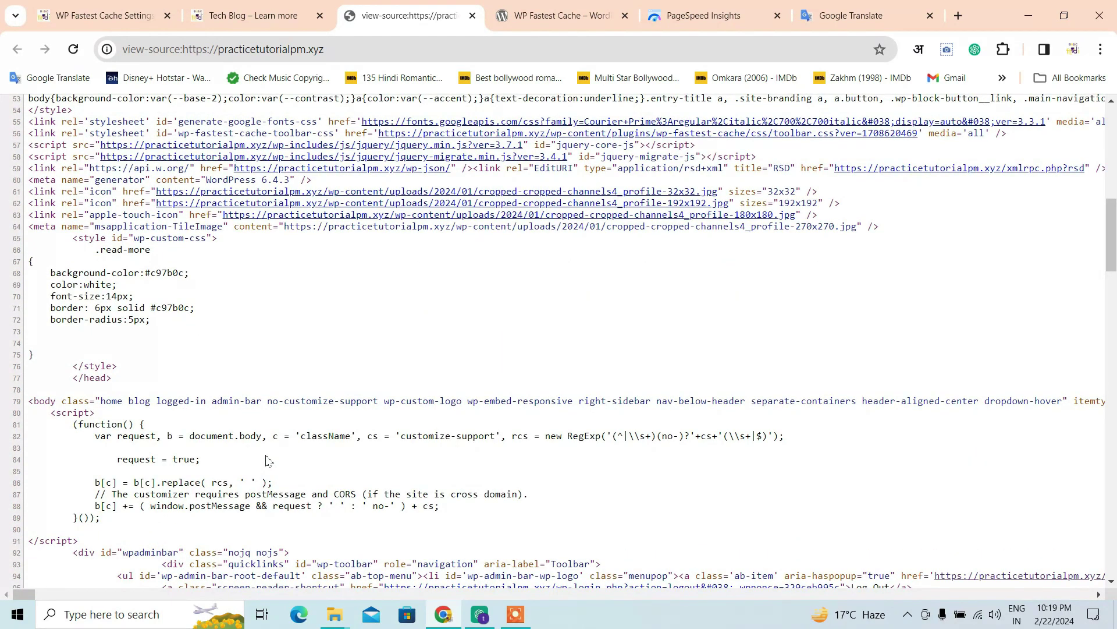
{"action": "left_click", "coordinate": [129, 5]}
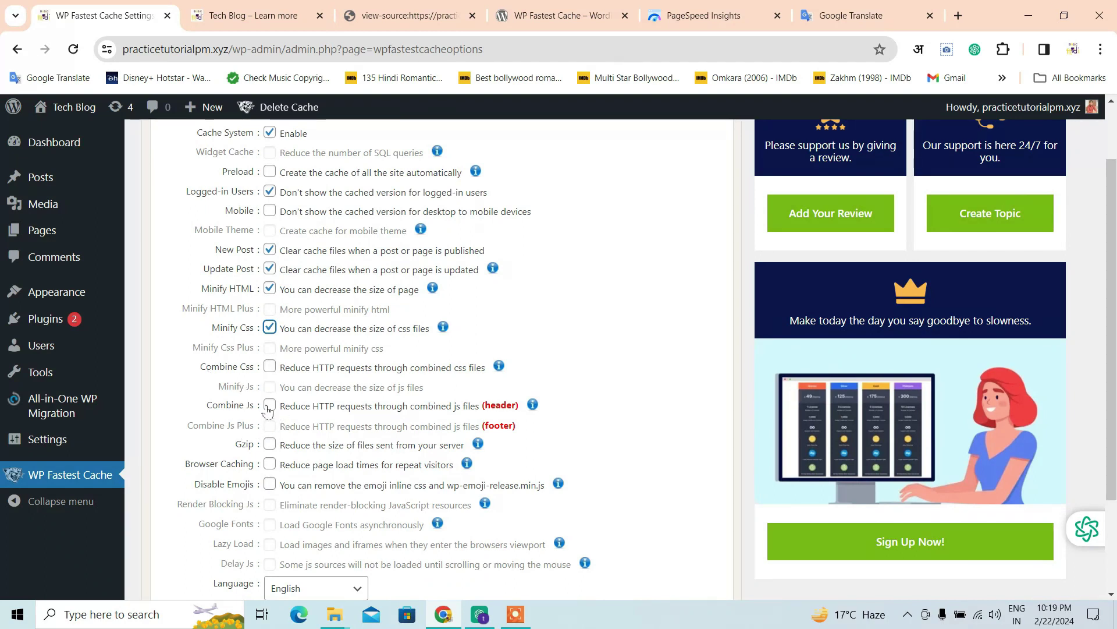
{"action": "left_click", "coordinate": [270, 366]}
{"action": "left_click", "coordinate": [270, 404]}
Enable Gzip compression and Browser Caching in the WP Fastest Cache settings.
{"action": "scroll", "coordinate": [185, 466], "scroll_direction": "down", "scroll_amount": 1}
{"action": "left_click_drag", "start_coordinate": [235, 367], "coordinate": [248, 367]}
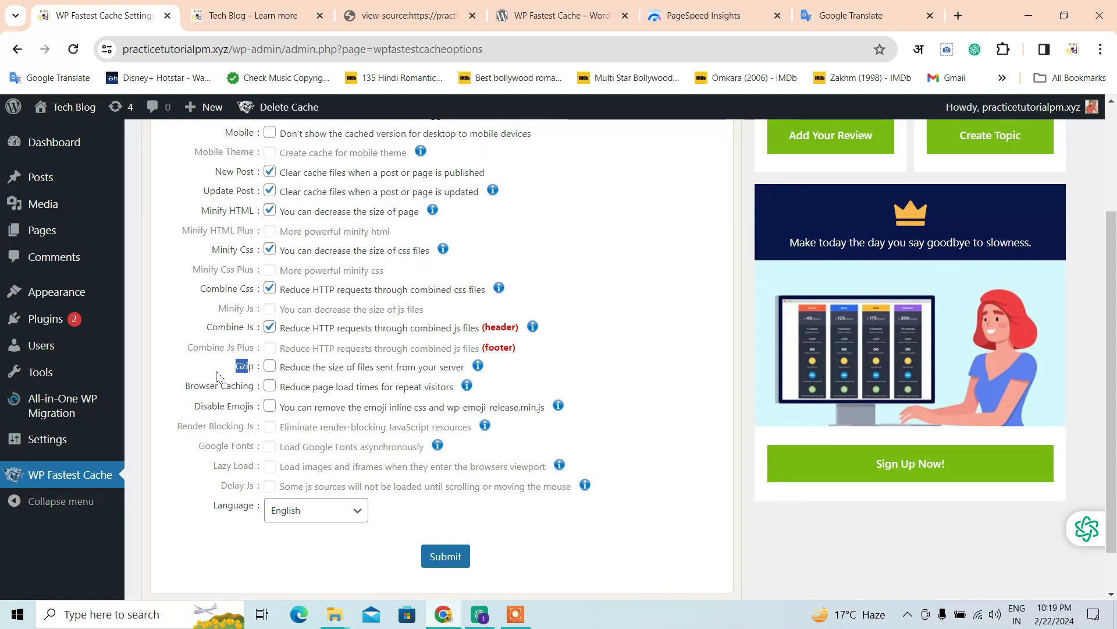
{"action": "left_click", "coordinate": [214, 376]}
{"action": "left_click", "coordinate": [271, 368]}
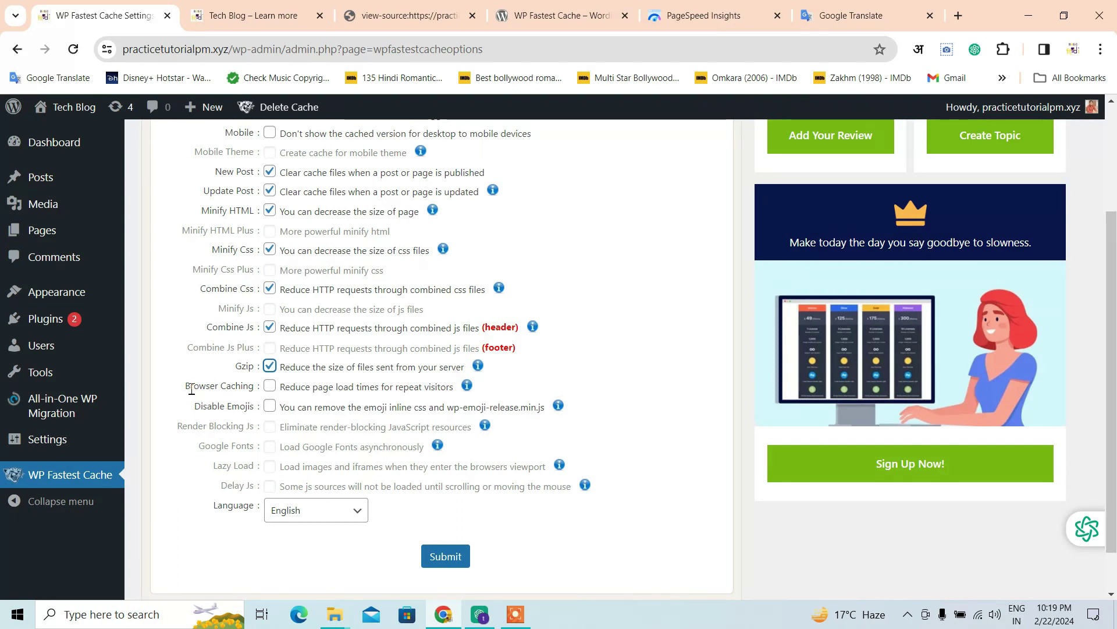
{"action": "left_click_drag", "start_coordinate": [191, 387], "coordinate": [256, 387]}
{"action": "left_click", "coordinate": [270, 388]}
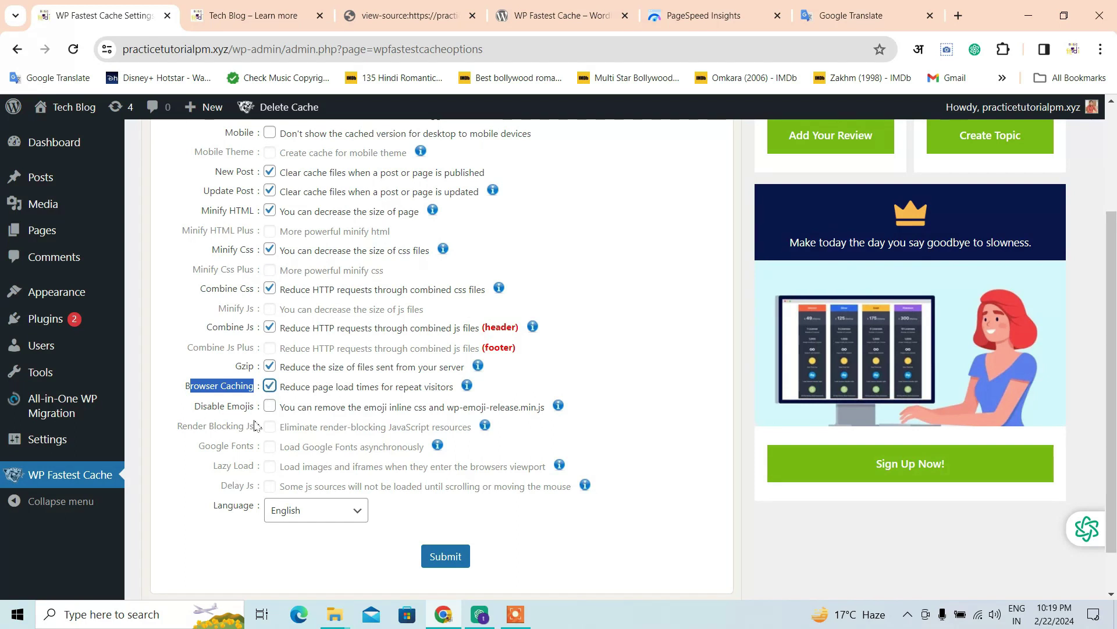
Enable the Disable Emojis option to remove the emoji inline CSS and wp-emoji-release.min.js.
{"action": "left_click", "coordinate": [194, 414]}
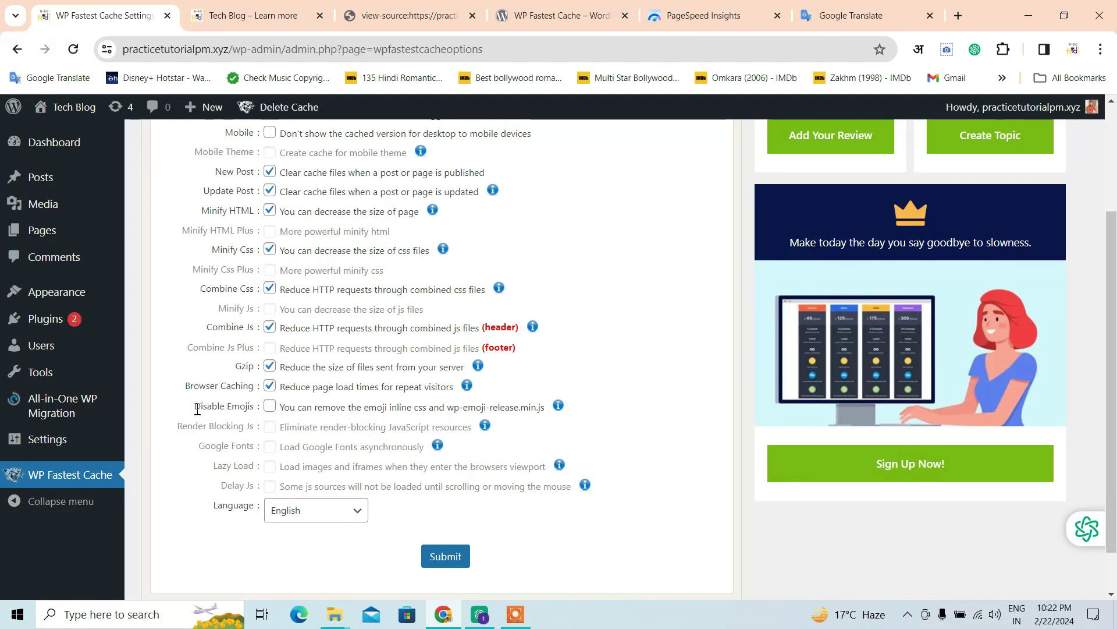
{"action": "left_click_drag", "start_coordinate": [198, 409], "coordinate": [253, 411]}
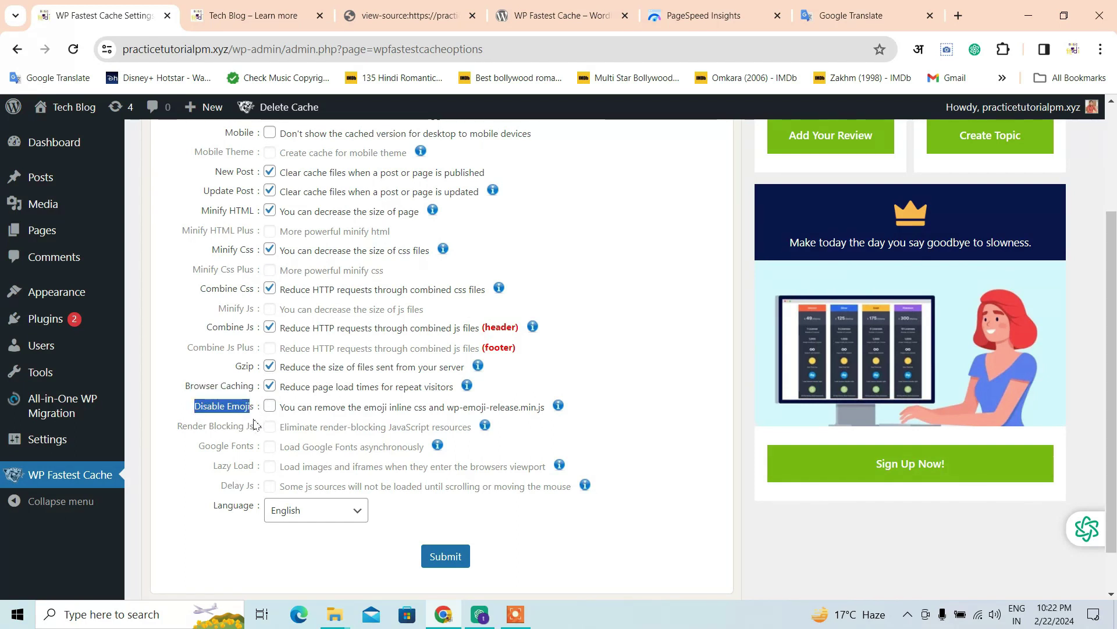
{"action": "left_click", "coordinate": [270, 406]}
Review the selected WP Fastest Cache options from Cache System down to Language and save them.
{"action": "scroll", "coordinate": [245, 472], "scroll_direction": "up", "scroll_amount": 1}
{"action": "scroll", "coordinate": [245, 472], "scroll_direction": "up", "scroll_amount": 2}
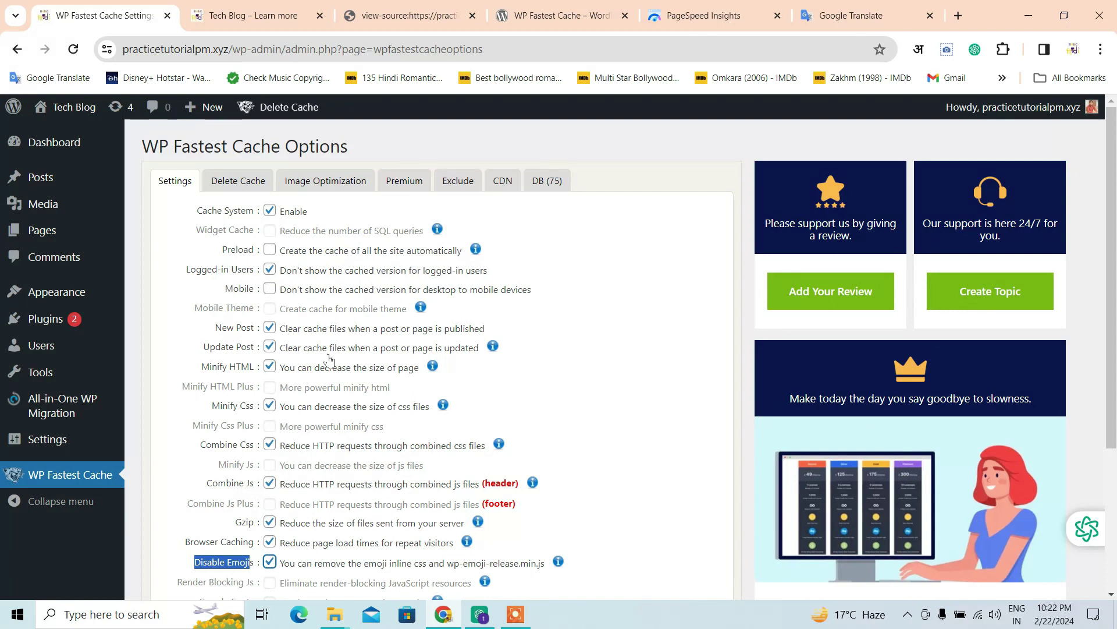
{"action": "scroll", "coordinate": [309, 375], "scroll_direction": "down", "scroll_amount": 1}
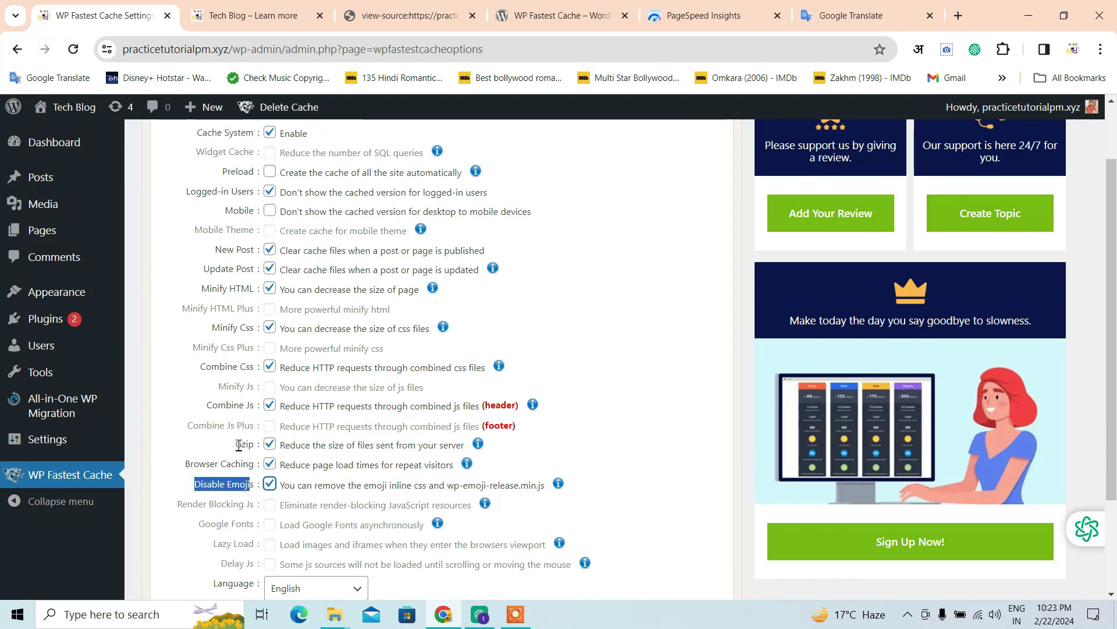
{"action": "left_click_drag", "start_coordinate": [236, 444], "coordinate": [254, 445]}
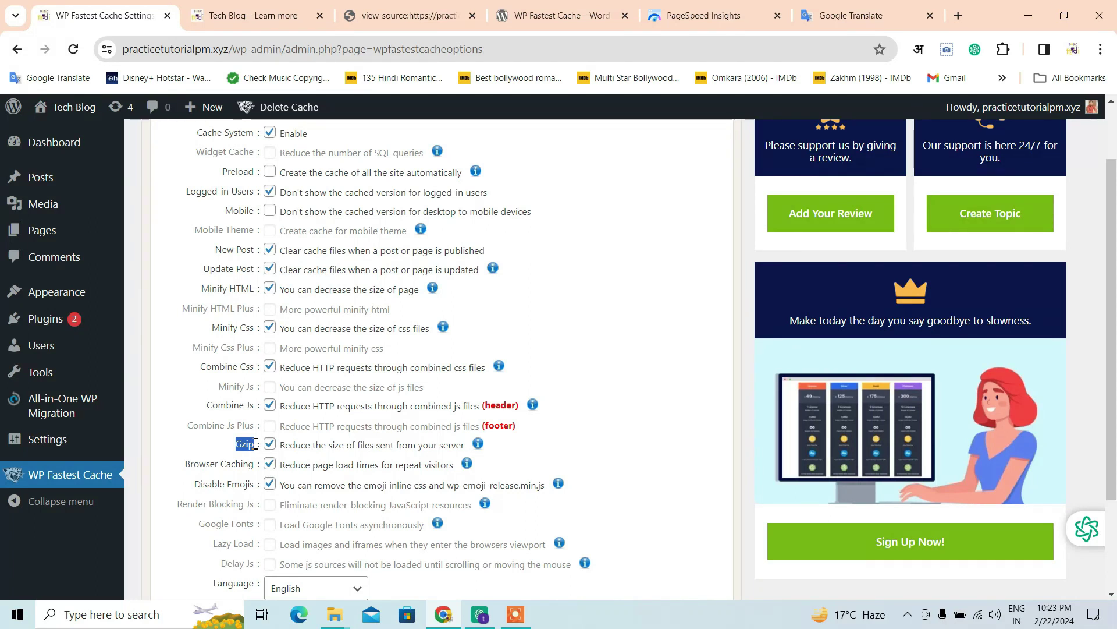
{"action": "left_click", "coordinate": [255, 444]}
{"action": "scroll", "coordinate": [232, 461], "scroll_direction": "down", "scroll_amount": 1}
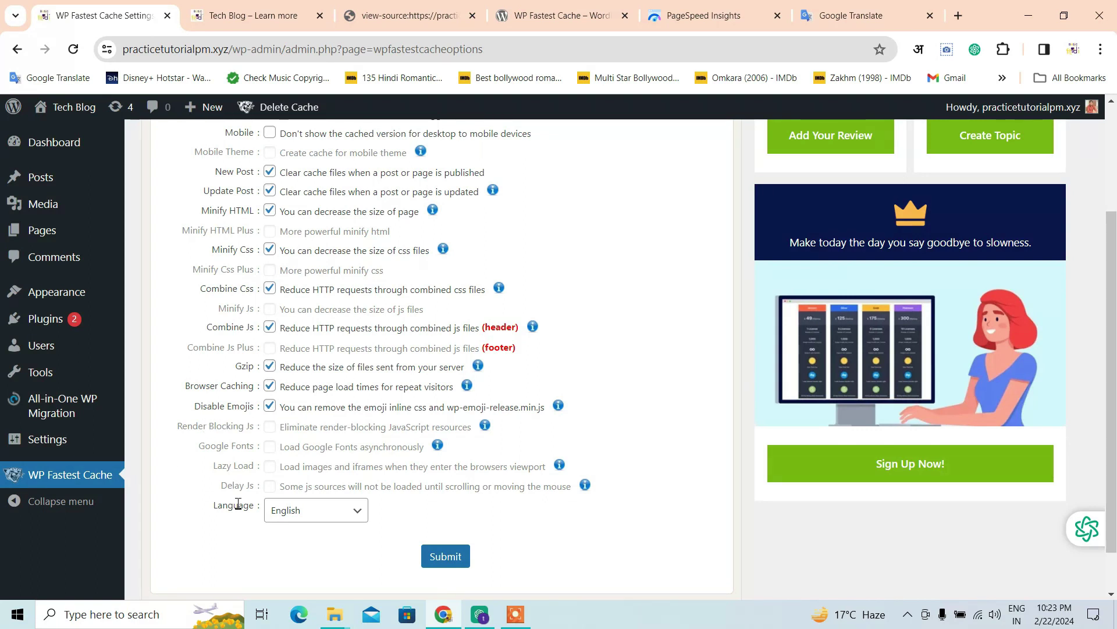
{"action": "scroll", "coordinate": [238, 504], "scroll_direction": "down", "scroll_amount": 1}
{"action": "left_click", "coordinate": [447, 504]}
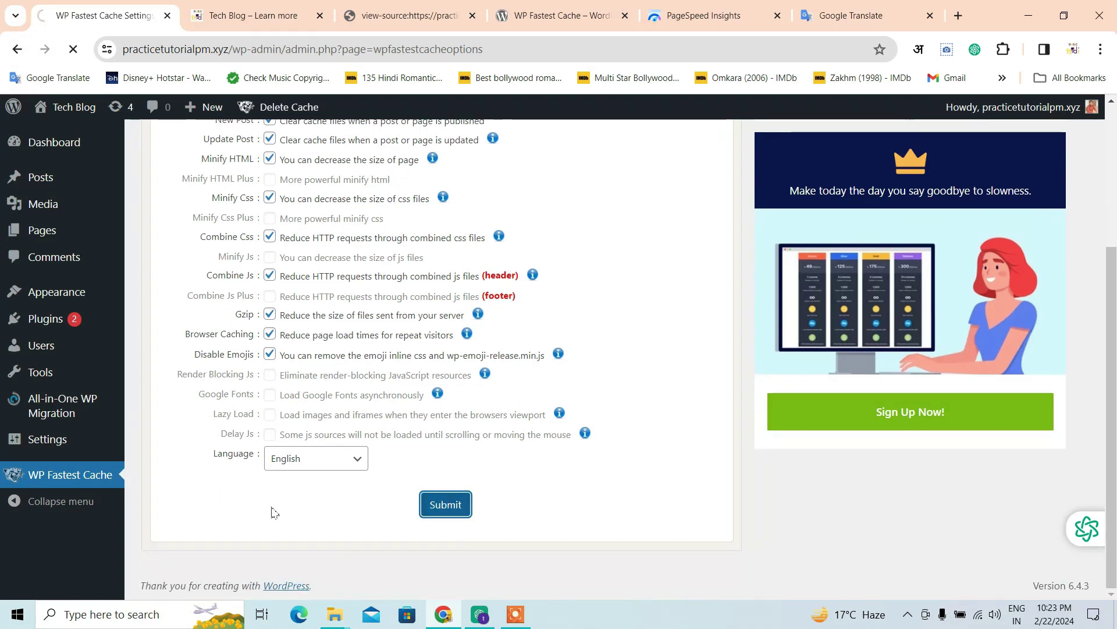
Look through the plugin's Delete Cache, Image Optimization, Premium, Exclude, CDN and DB pages.
{"action": "scroll", "coordinate": [271, 512], "scroll_direction": "up", "scroll_amount": 4}
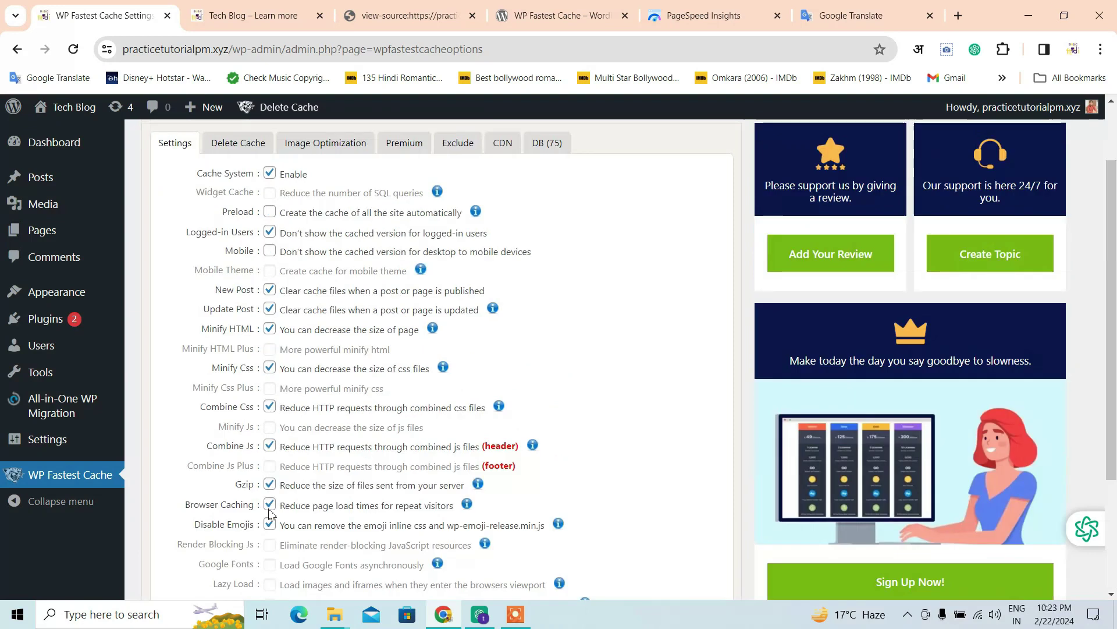
{"action": "scroll", "coordinate": [271, 512], "scroll_direction": "up", "scroll_amount": 1}
{"action": "scroll", "coordinate": [271, 512], "scroll_direction": "up", "scroll_amount": 1}
{"action": "left_click", "coordinate": [238, 227]}
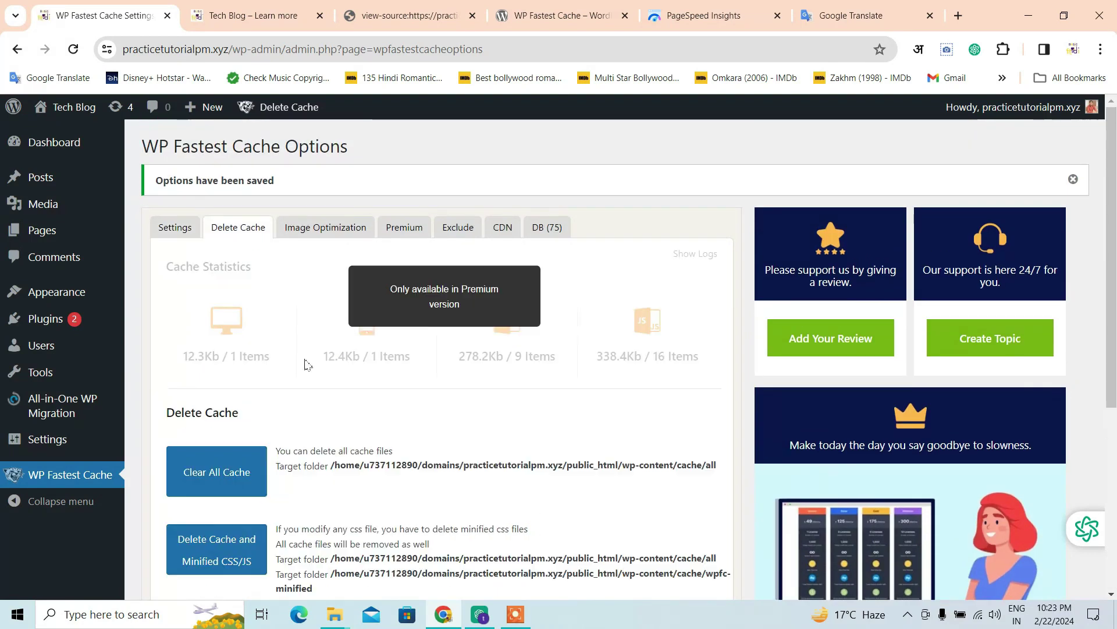
{"action": "scroll", "coordinate": [319, 247], "scroll_direction": "down", "scroll_amount": 3}
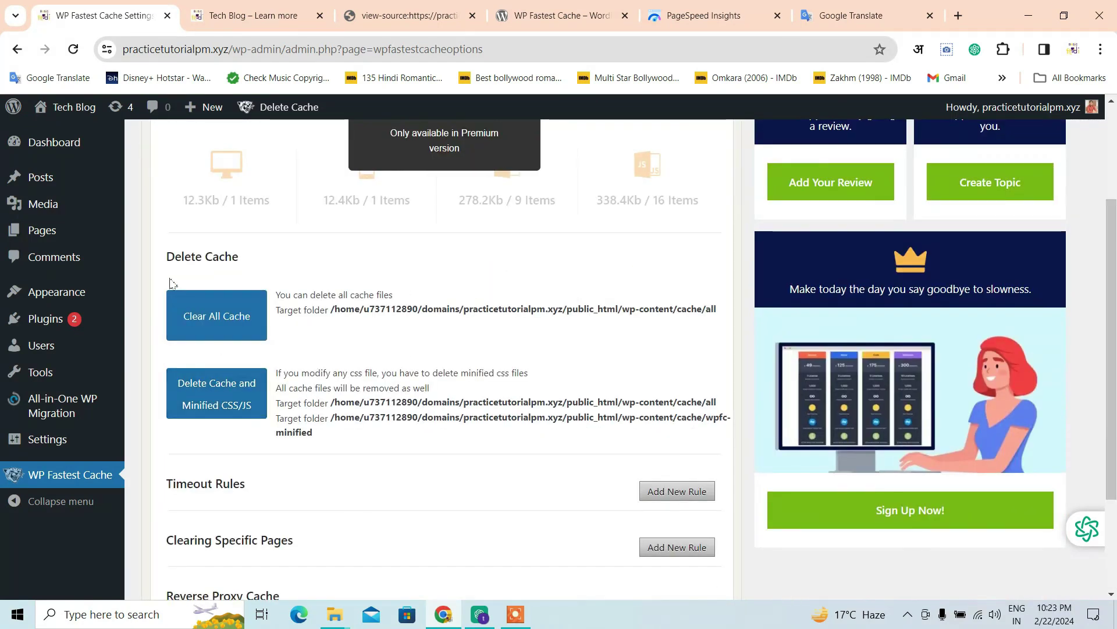
{"action": "scroll", "coordinate": [323, 459], "scroll_direction": "up", "scroll_amount": 3}
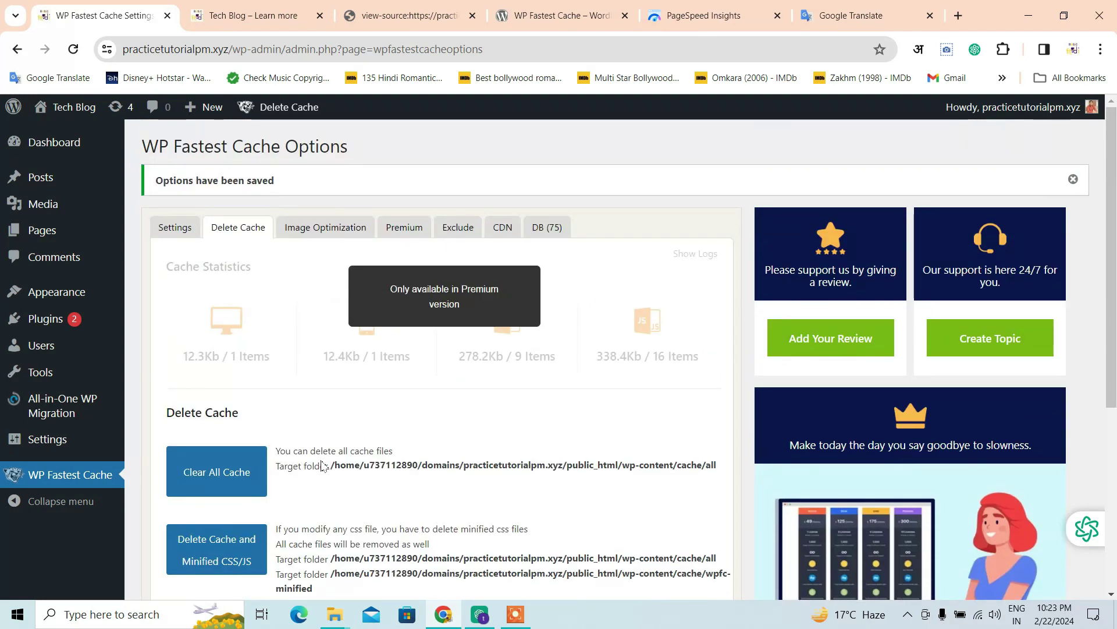
{"action": "left_click", "coordinate": [333, 232]}
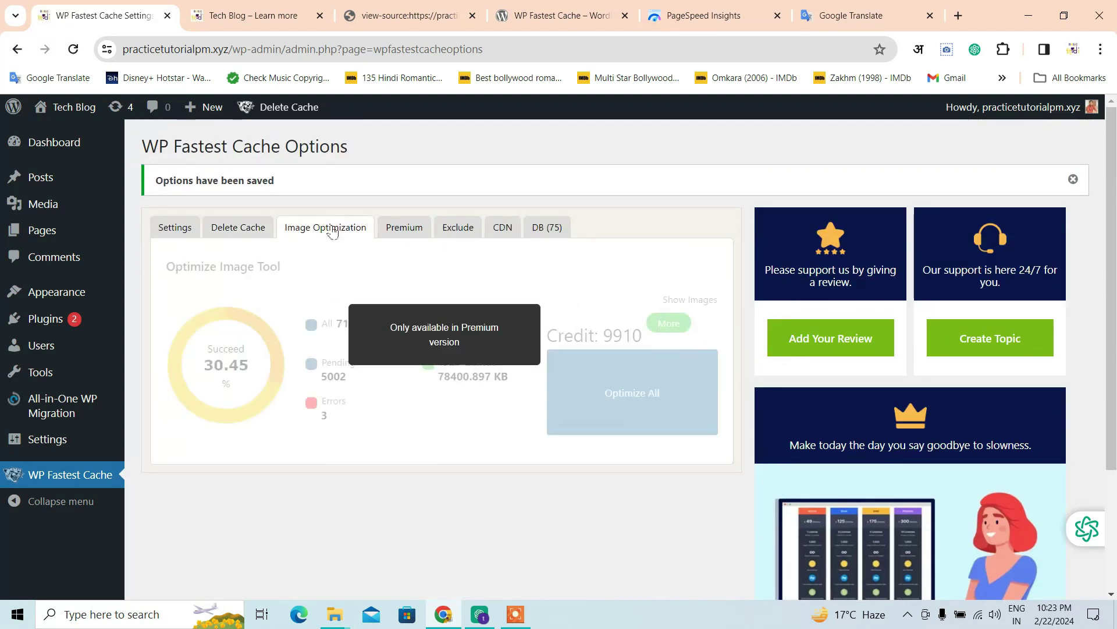
{"action": "left_click", "coordinate": [413, 226]}
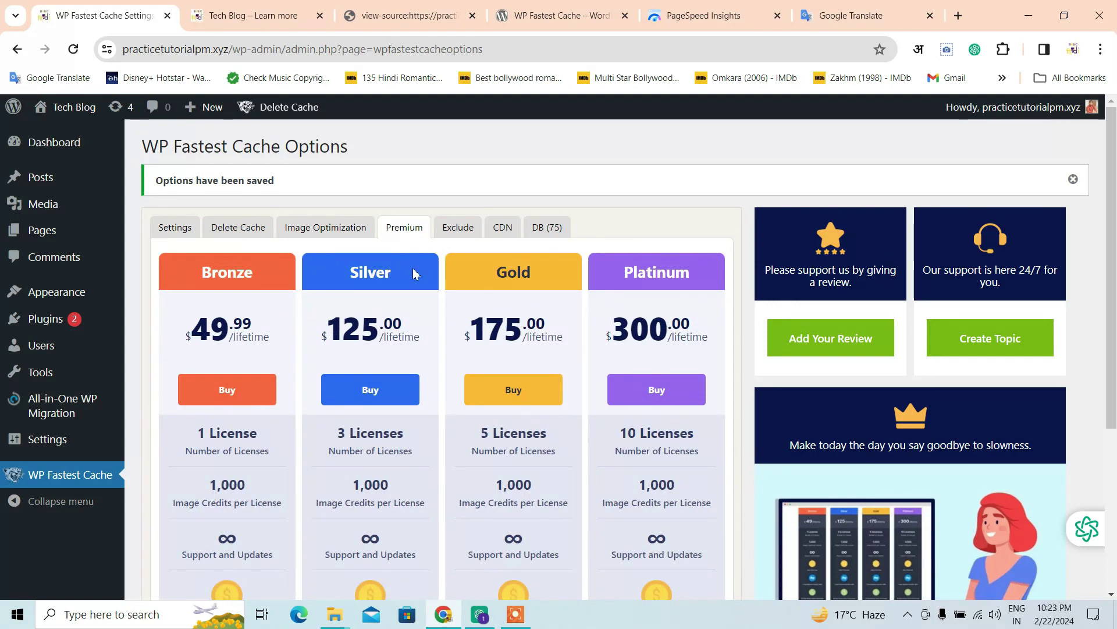
{"action": "left_click", "coordinate": [457, 227]}
{"action": "left_click", "coordinate": [501, 229]}
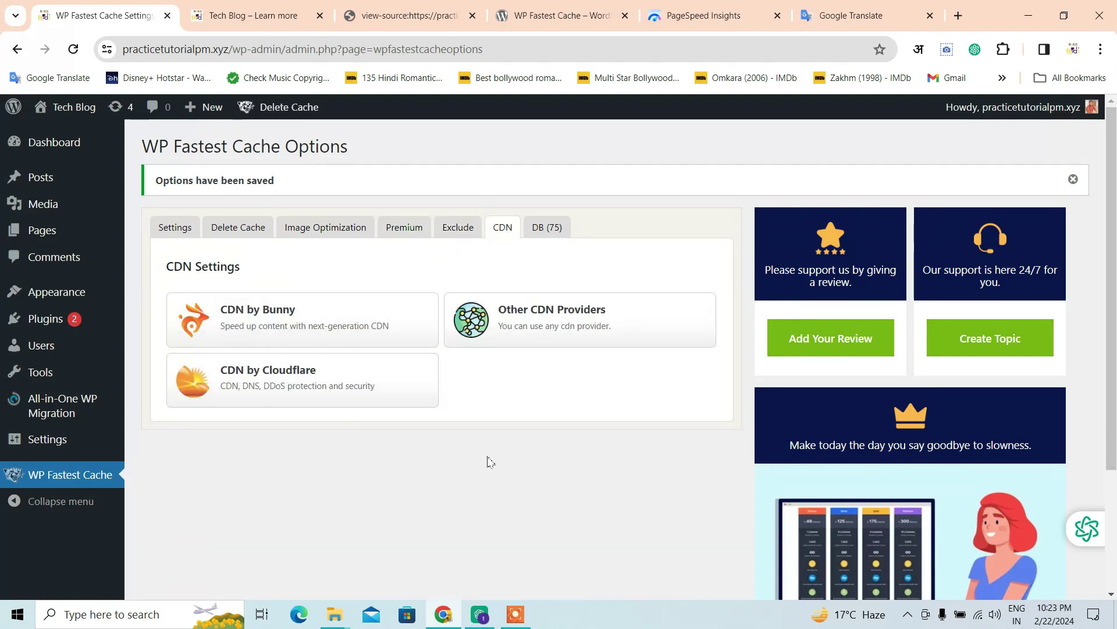
{"action": "left_click", "coordinate": [541, 229]}
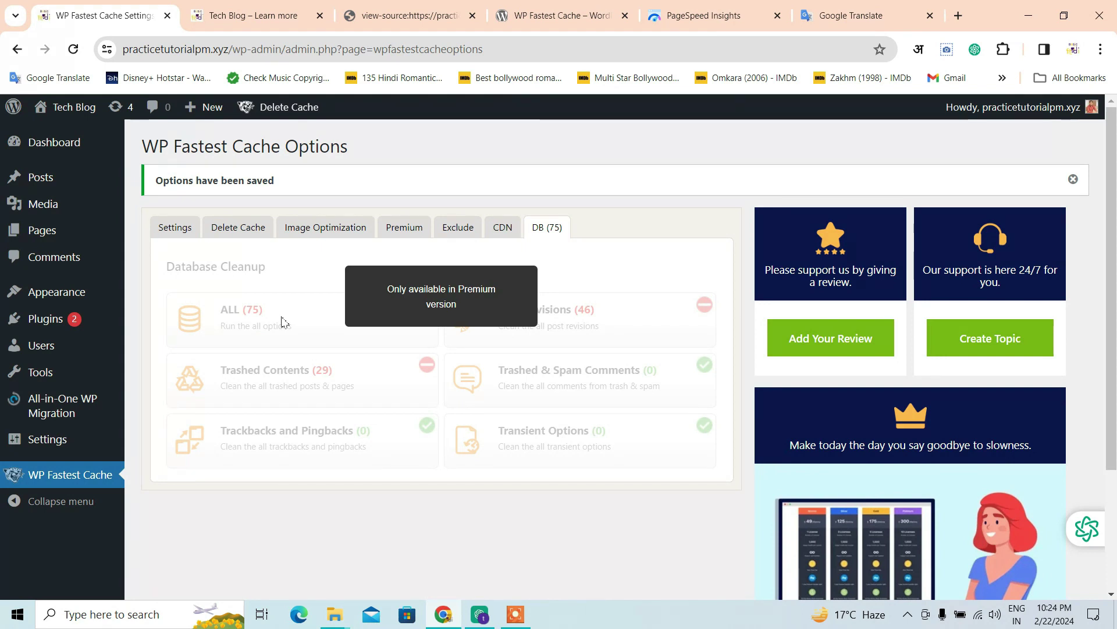
Review the saved WP Fastest Cache settings and the Database Cleanup options, ending back at the settings.
{"action": "left_click", "coordinate": [173, 227]}
{"action": "scroll", "coordinate": [425, 521], "scroll_direction": "down", "scroll_amount": 5}
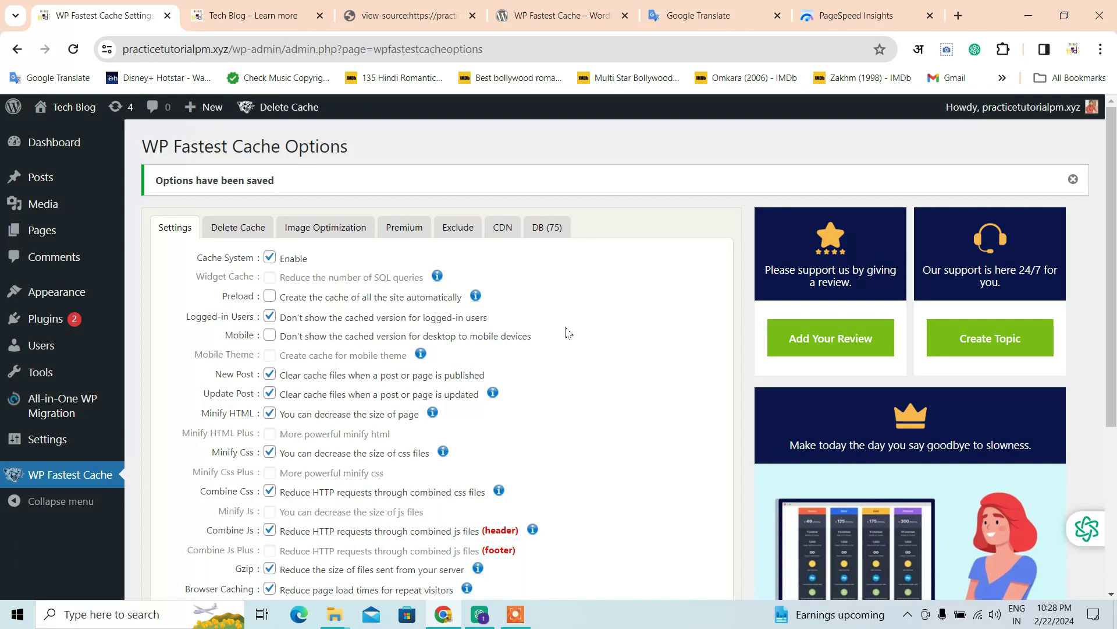
{"action": "left_click_drag", "start_coordinate": [143, 147], "coordinate": [375, 154]}
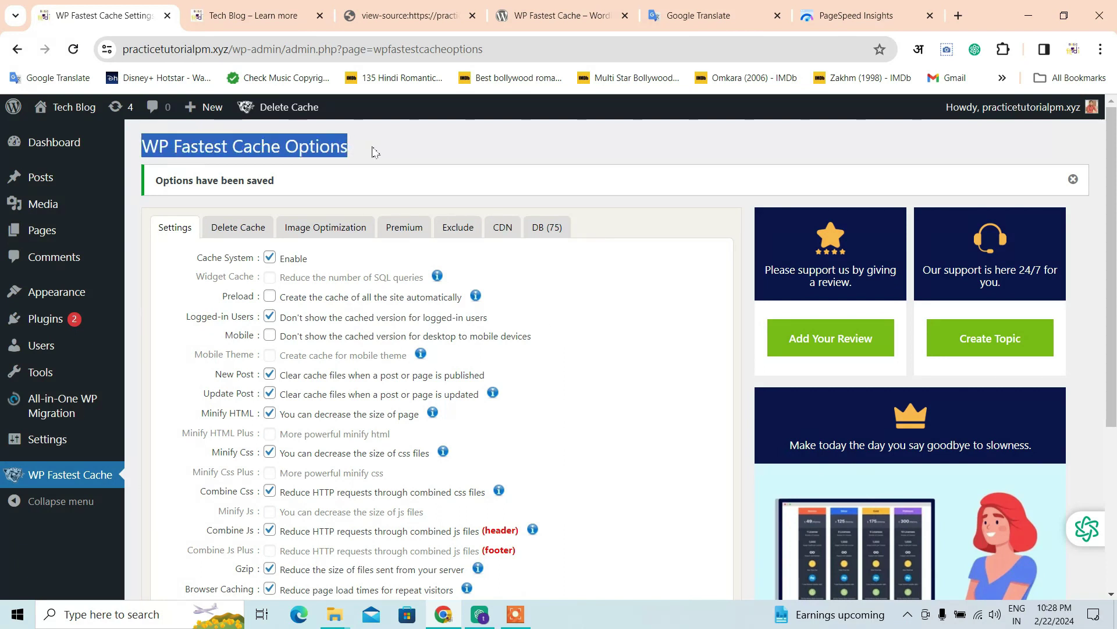
{"action": "left_click", "coordinate": [375, 151]}
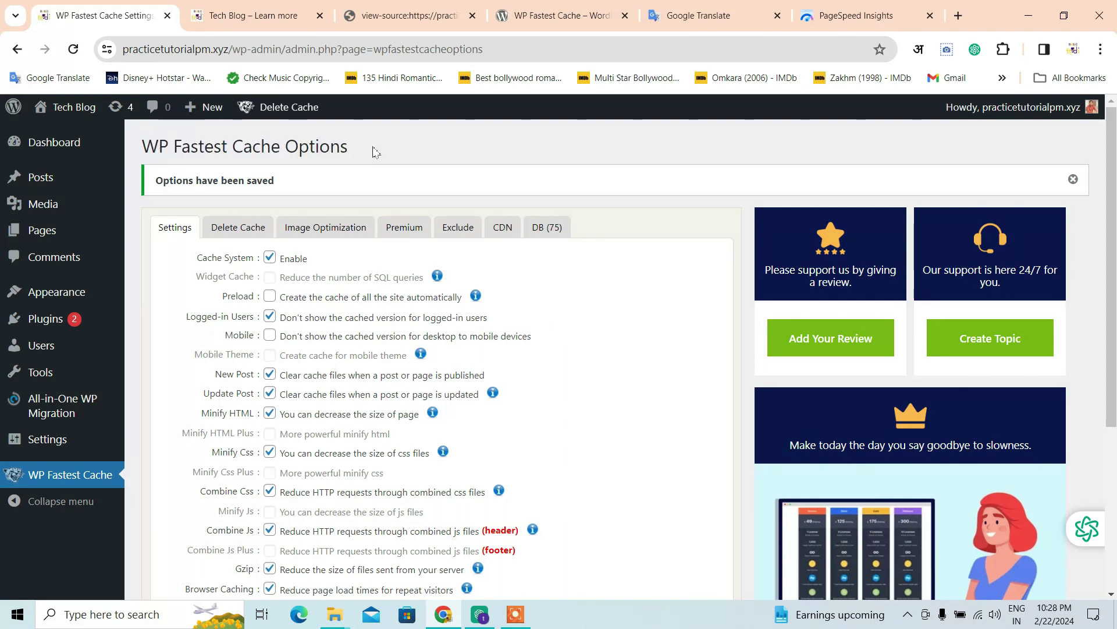
{"action": "left_click", "coordinate": [544, 234]}
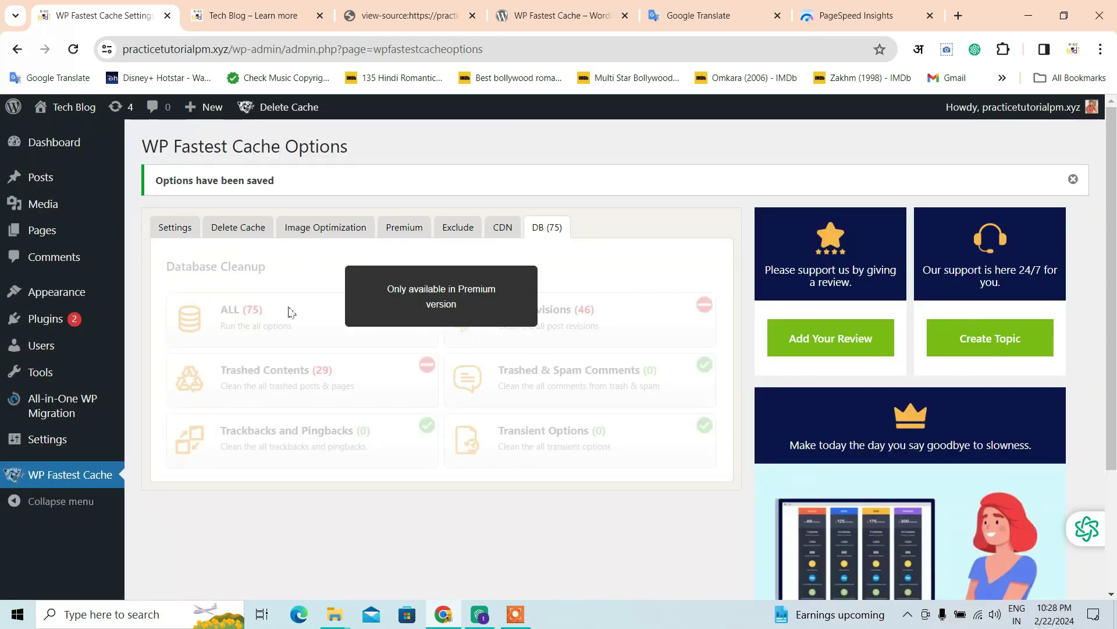
{"action": "left_click", "coordinate": [178, 229]}
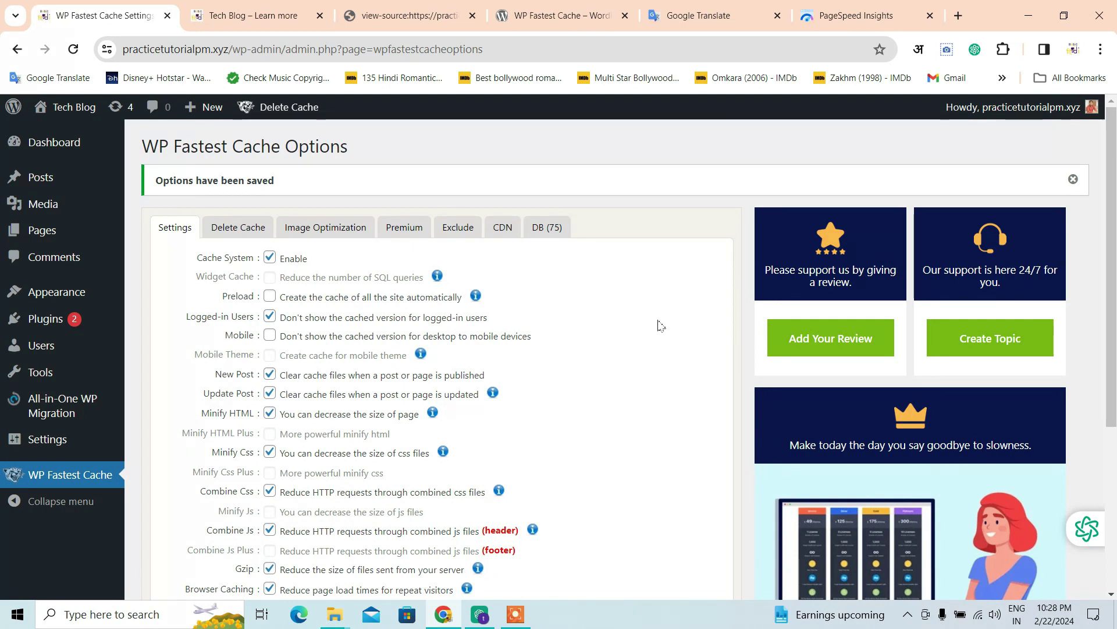
Open the Add New Plugin page in a separate browser tab and search the plugins for "wp optimize".
{"action": "mouse_move", "coordinate": [80, 319]}
{"action": "right_click", "coordinate": [166, 345]}
{"action": "left_click", "coordinate": [189, 359]}
{"action": "key", "text": "ctrl+Tab"}
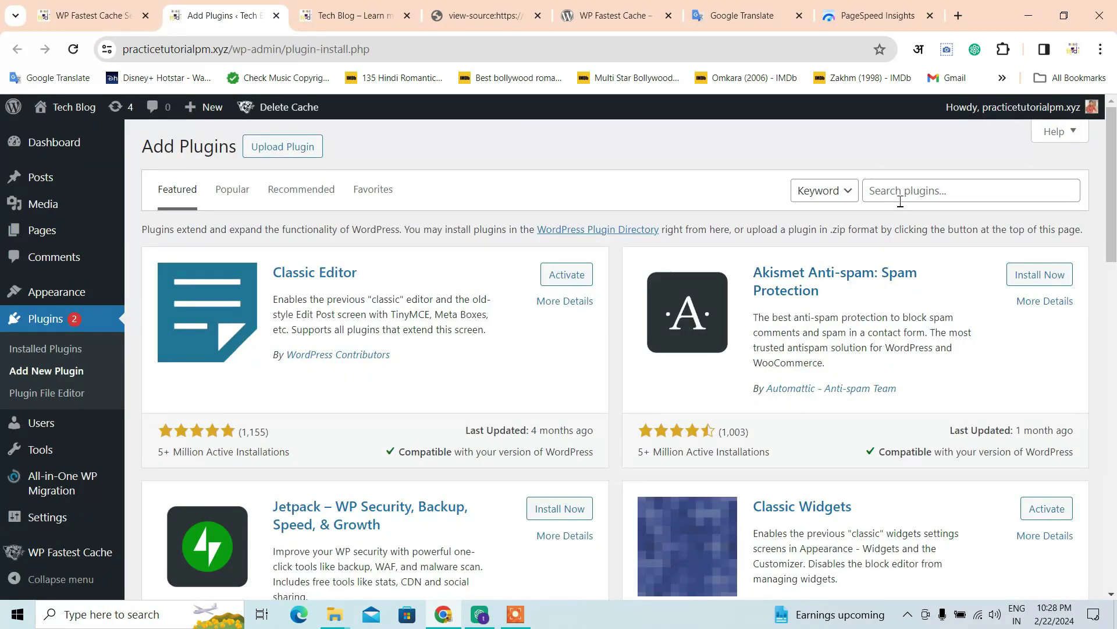
{"action": "left_click", "coordinate": [900, 202]}
{"action": "type", "text": "wp p"}
{"action": "type", "text": "ptimize"}
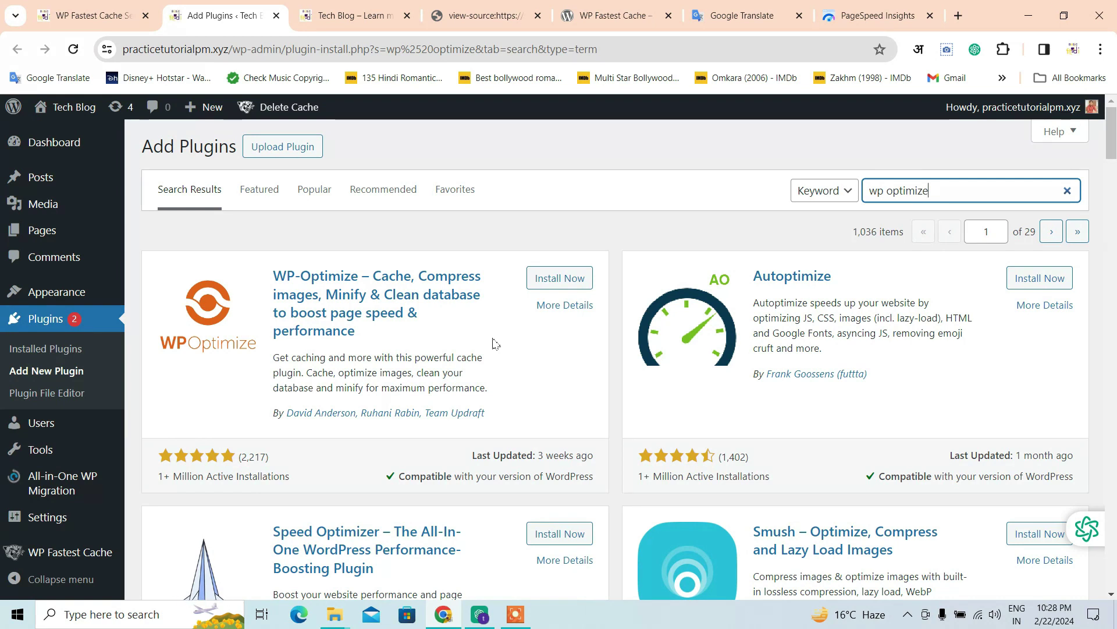
Compare WP Fastest Cache's Database Cleanup options with the WP-Optimize plugin listing, and return to the WP Fastest Cache settings.
{"action": "left_click", "coordinate": [70, 11]}
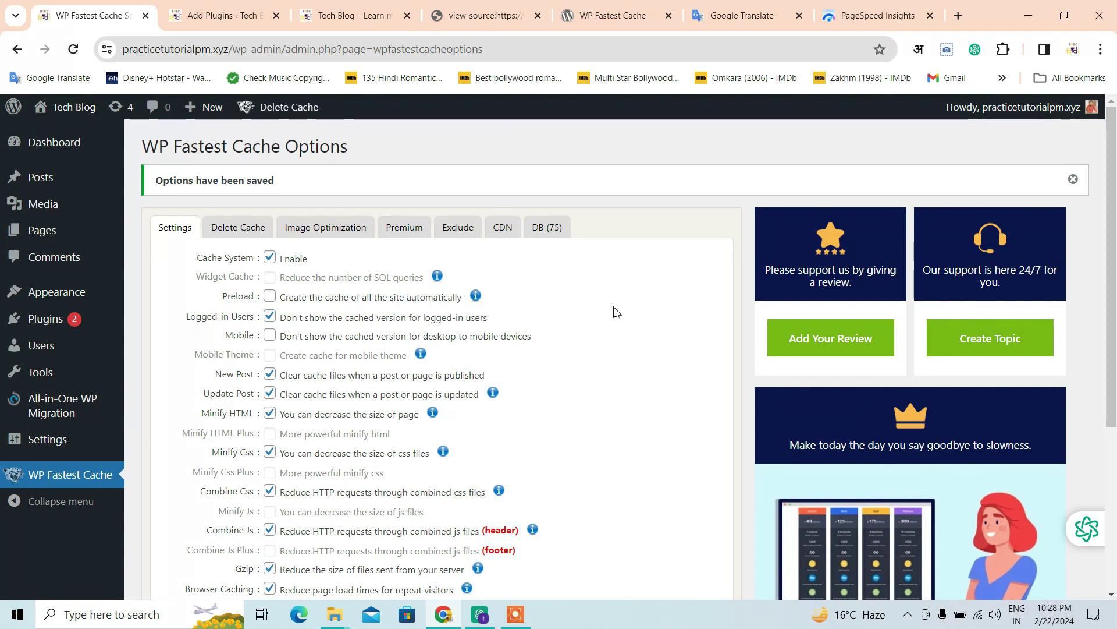
{"action": "left_click", "coordinate": [553, 229]}
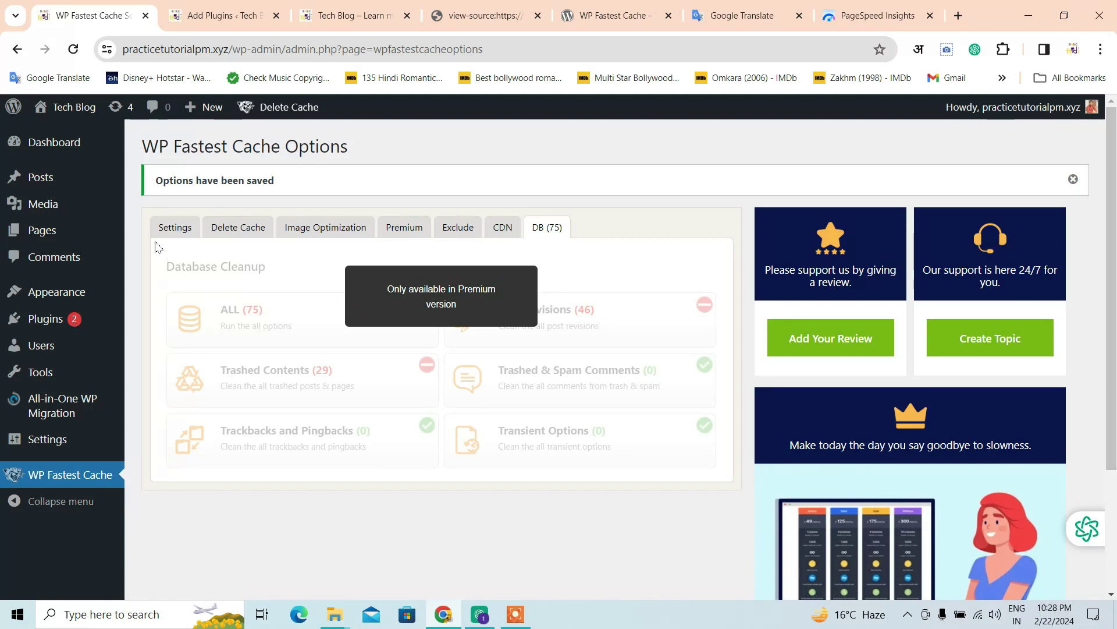
{"action": "left_click", "coordinate": [182, 231]}
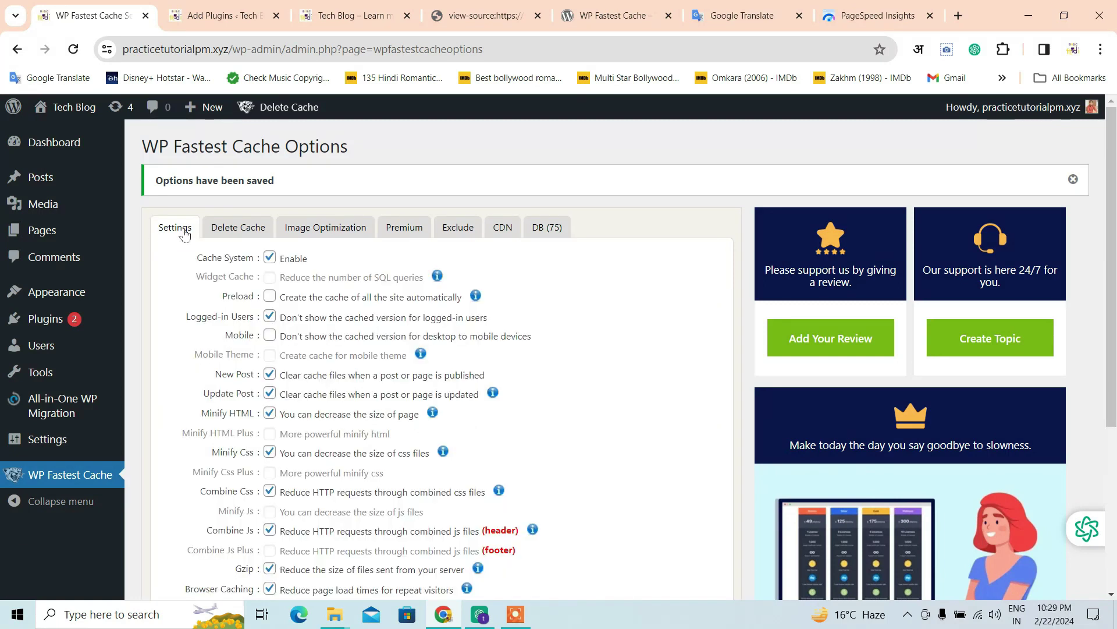
{"action": "left_click", "coordinate": [256, 13]}
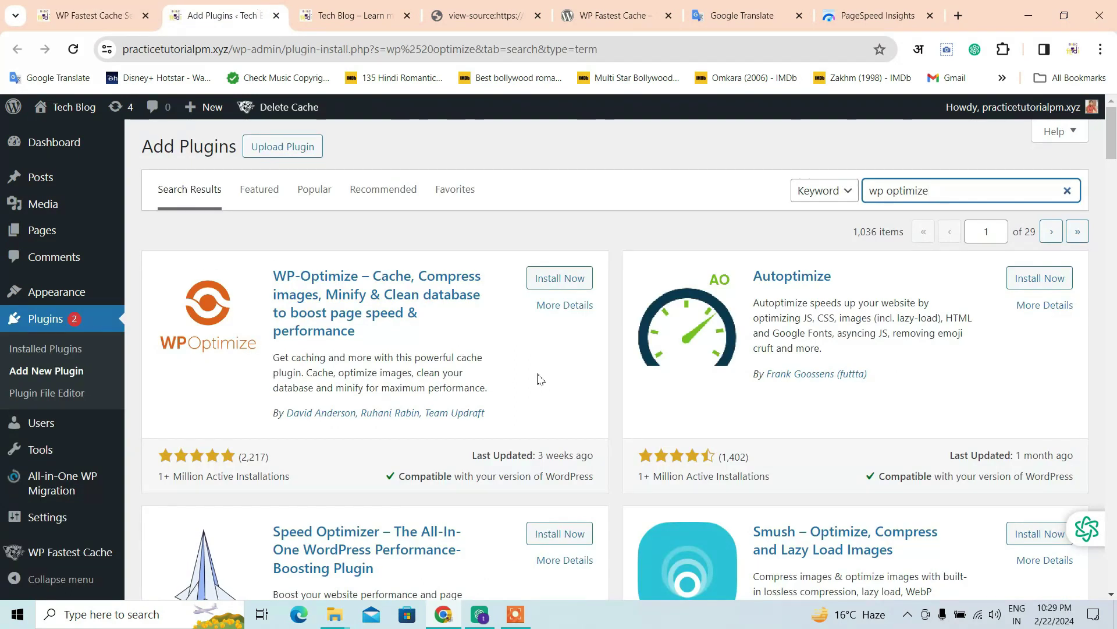
{"action": "left_click", "coordinate": [93, 15]}
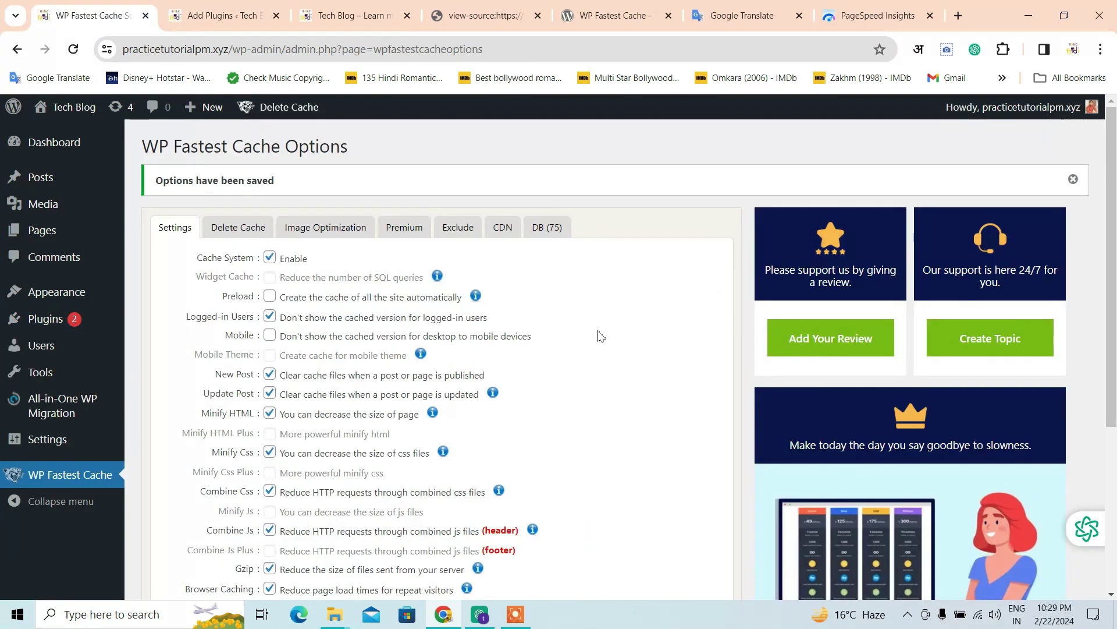